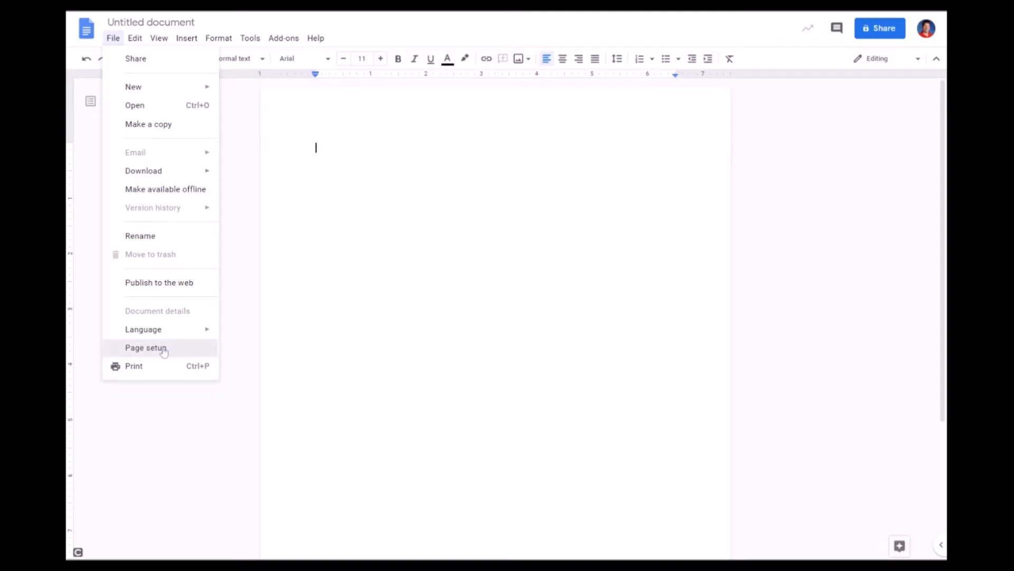
# Set the document's page orientation to landscape in the page setup
pyautogui.click(167, 350)
pyautogui.click(481, 234)
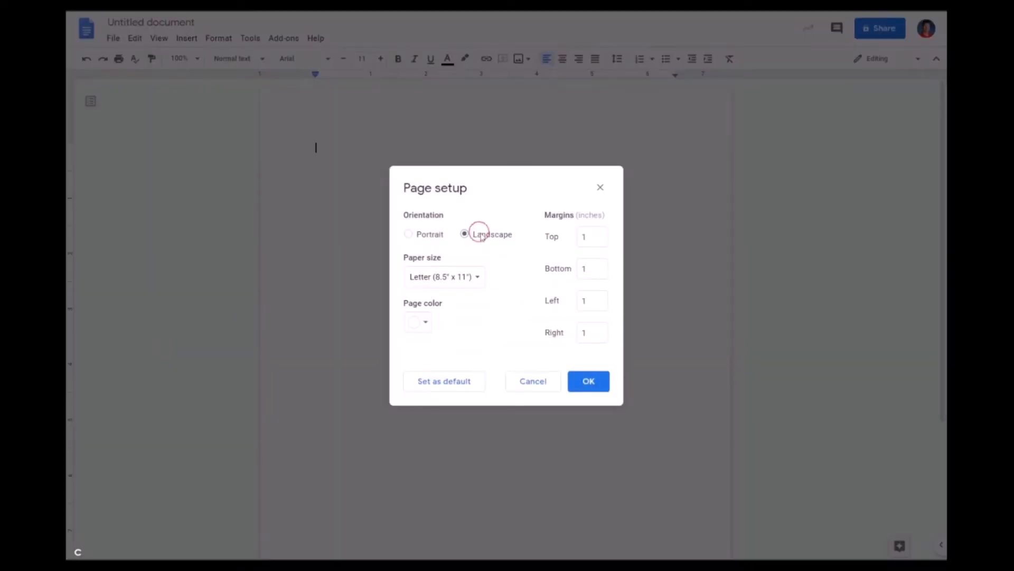
pyautogui.click(589, 381)
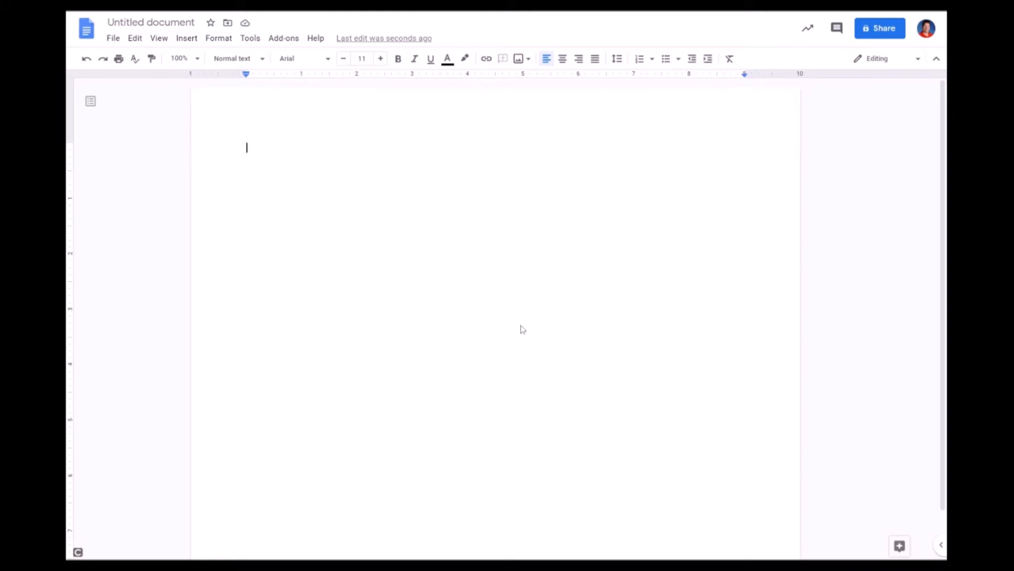
# Insert a new drawing and draw an ellipse in it, moved toward the canvas's upper left and enlarged to about 5 by 4 inches
pyautogui.click(190, 41)
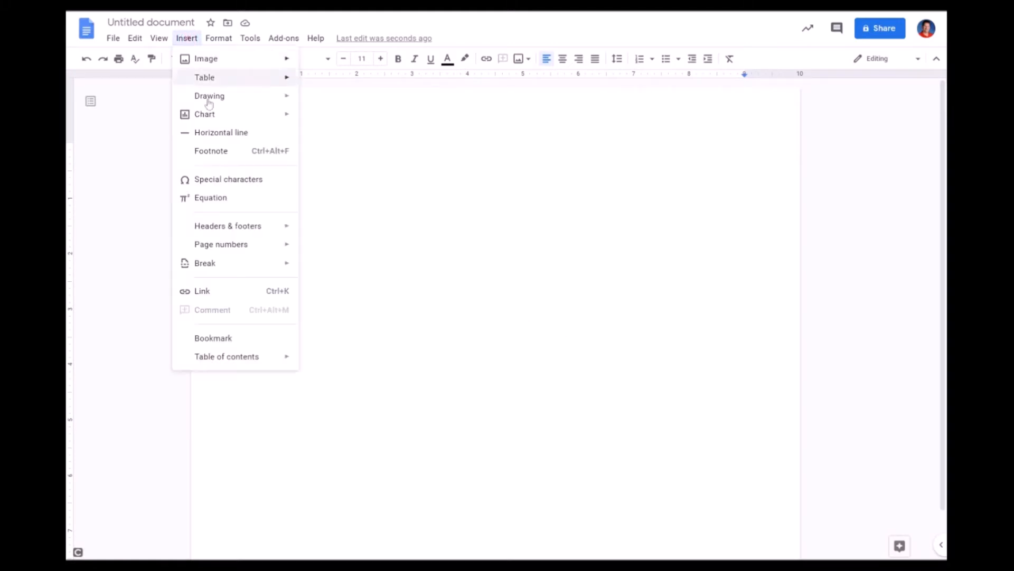
pyautogui.moveTo(221, 97)
pyautogui.click(328, 102)
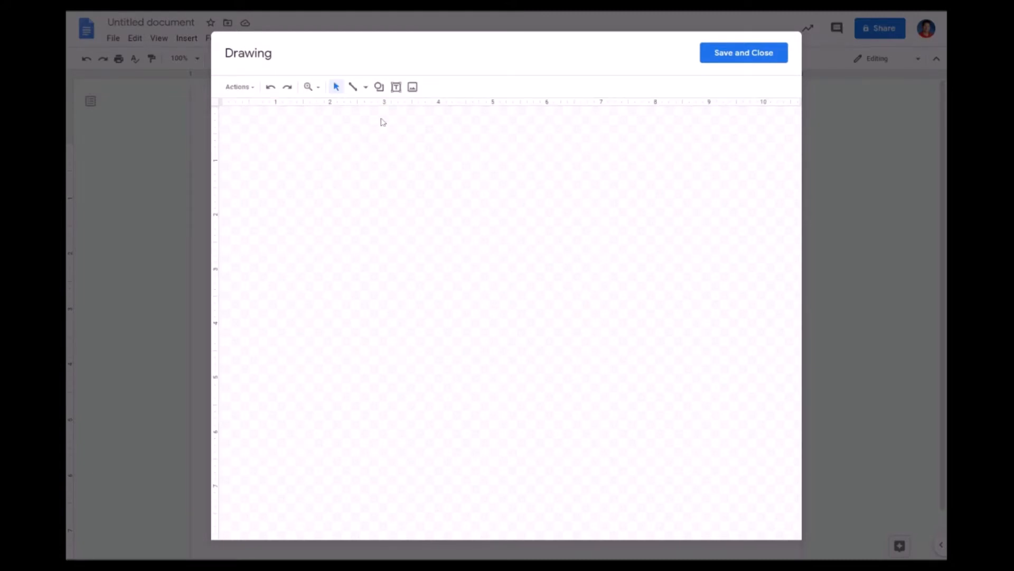
pyautogui.click(379, 87)
pyautogui.moveTo(412, 108)
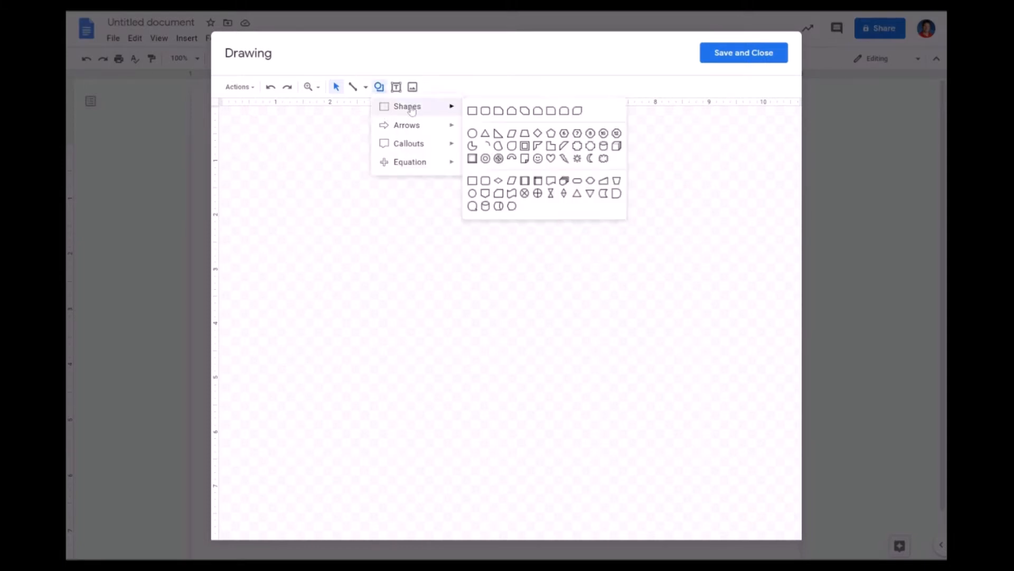
pyautogui.click(473, 136)
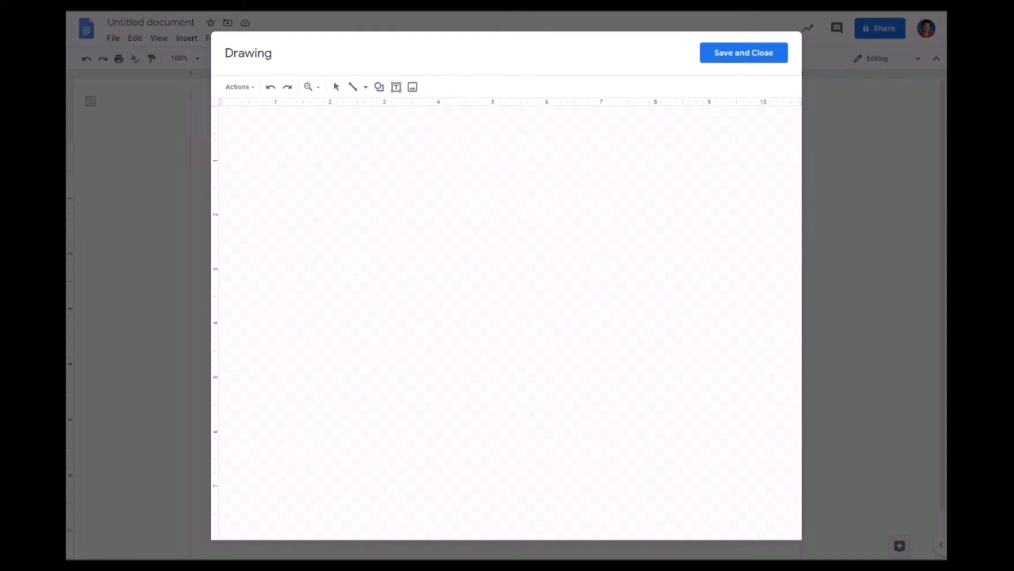
pyautogui.moveTo(300, 234); pyautogui.dragTo(508, 367)
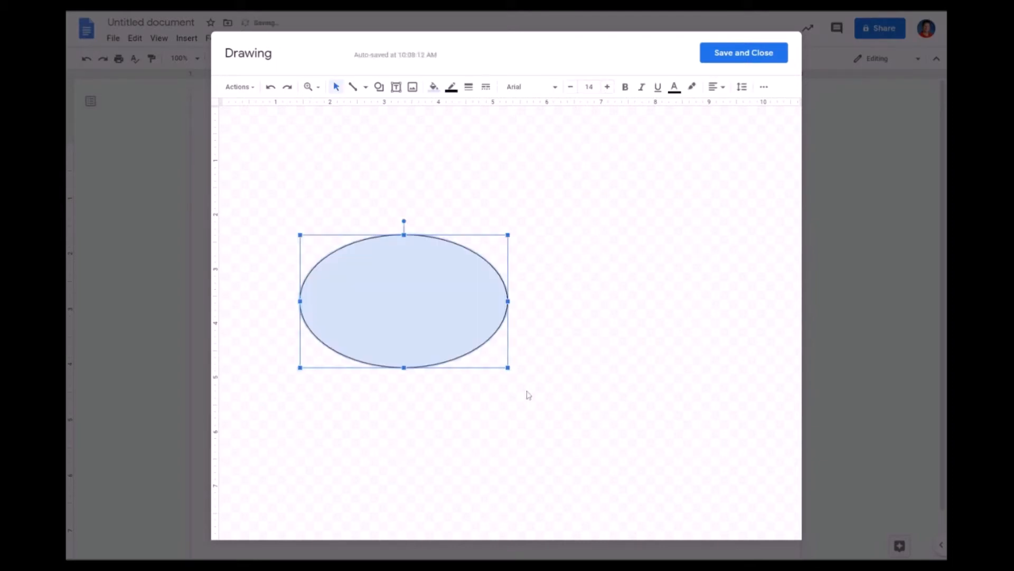
pyautogui.moveTo(438, 299); pyautogui.dragTo(396, 205)
pyautogui.moveTo(466, 273); pyautogui.dragTo(532, 364)
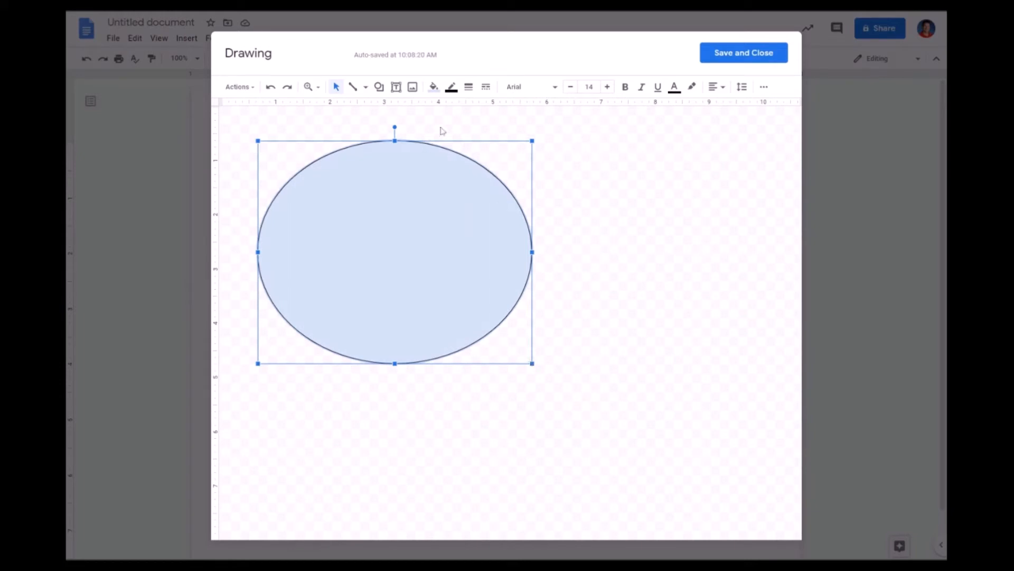
# Make the ellipse's fill transparent and deselect the shape
pyautogui.click(434, 86)
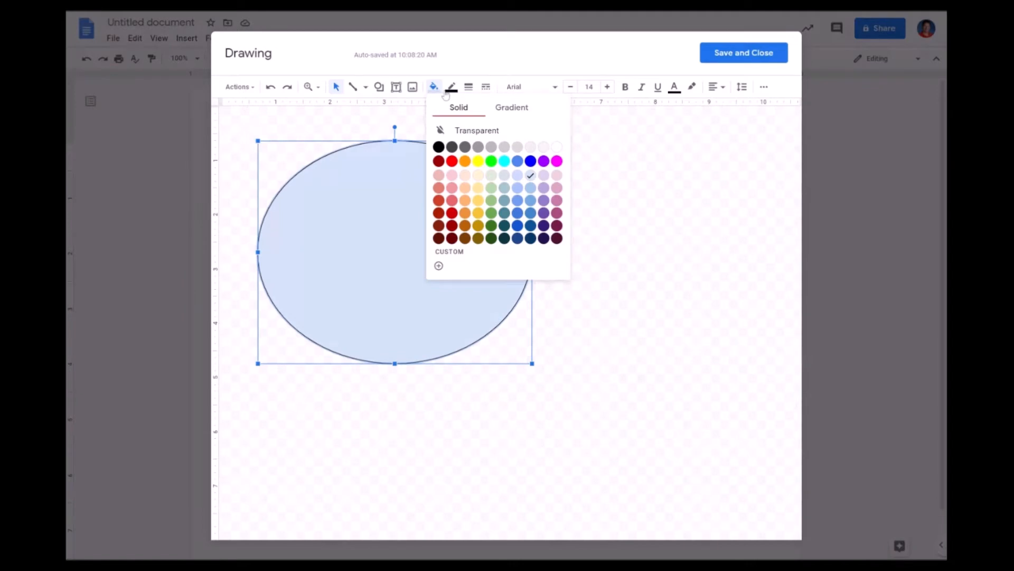
pyautogui.click(480, 132)
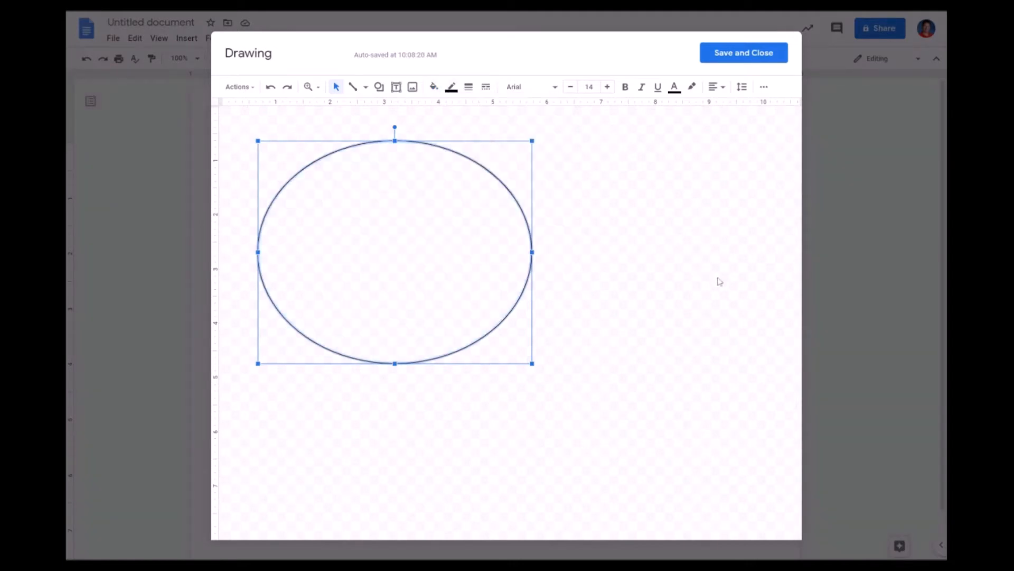
pyautogui.click(666, 293)
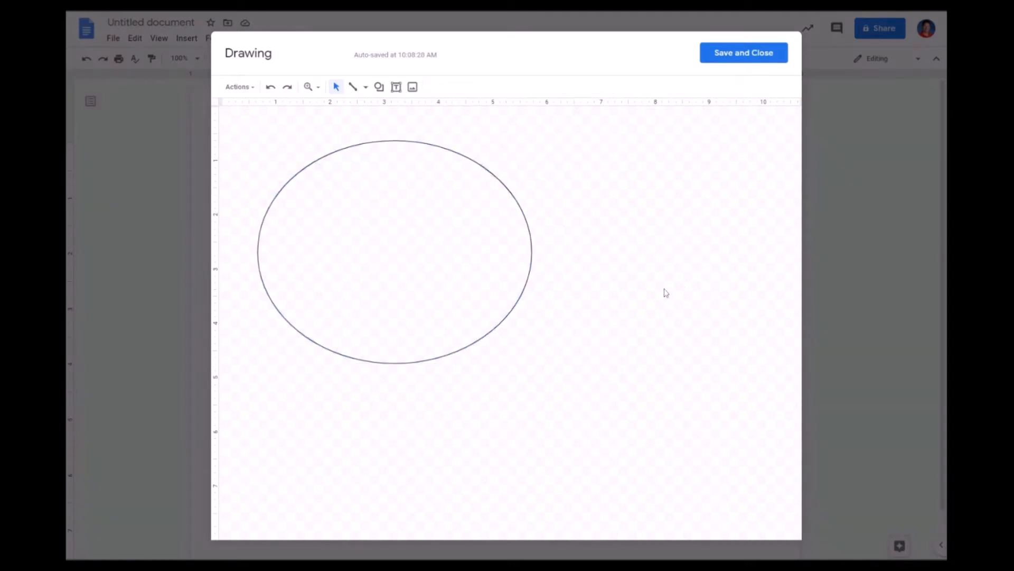
# Set the ellipse's border color to purple
pyautogui.click(501, 327)
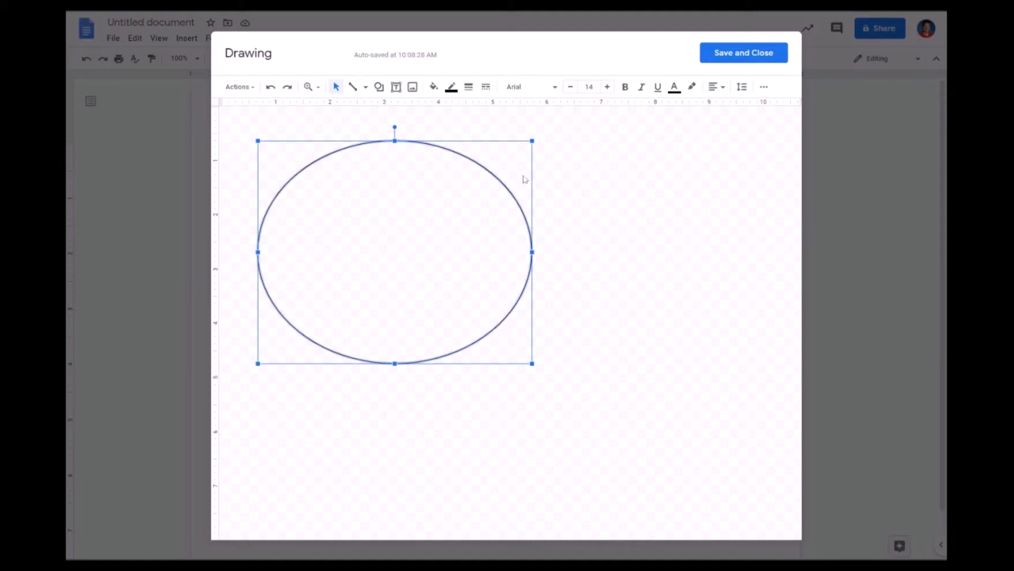
pyautogui.click(451, 89)
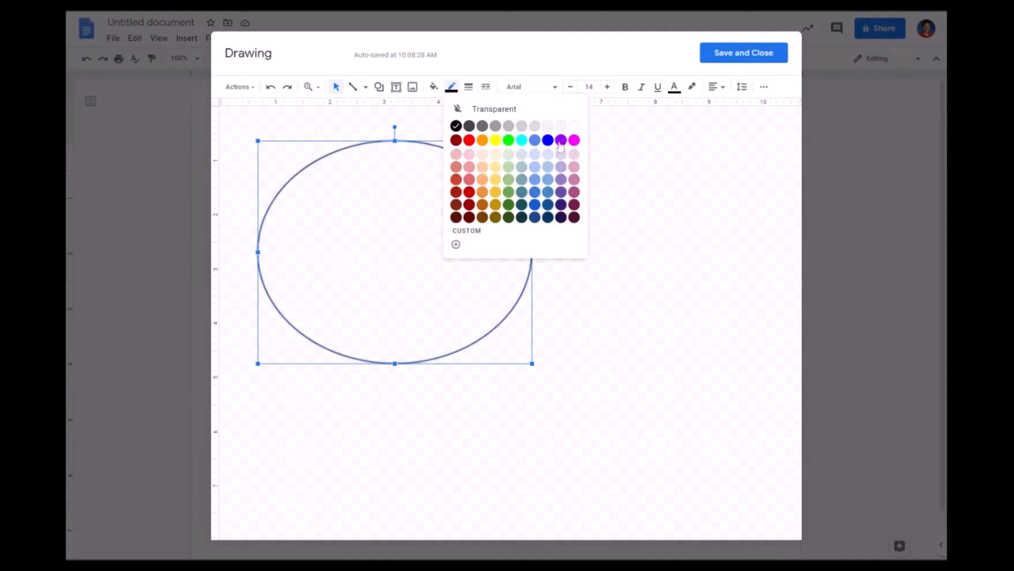
pyautogui.click(562, 141)
pyautogui.click(635, 292)
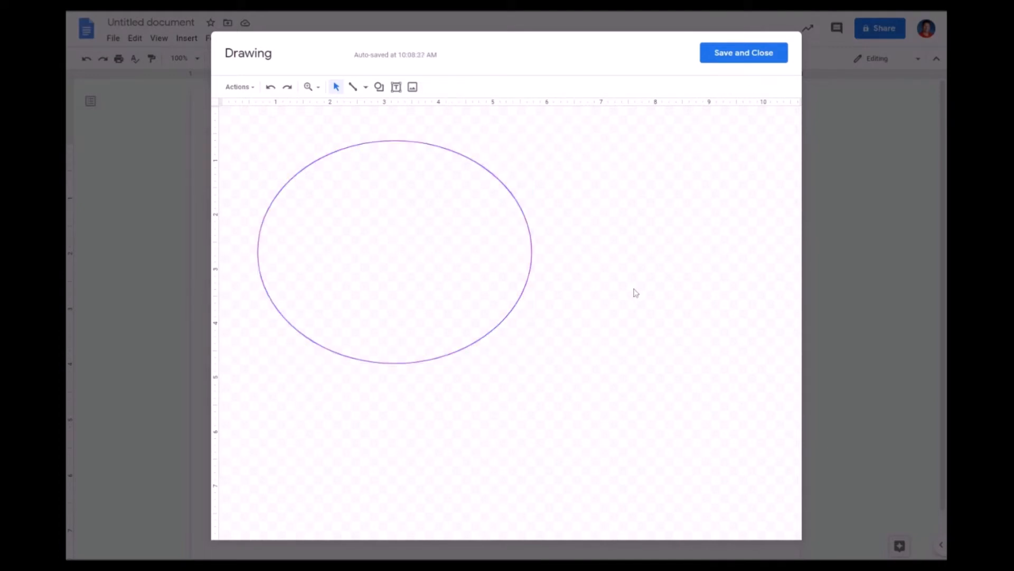
# Set the ellipse's border color back to black
pyautogui.click(480, 279)
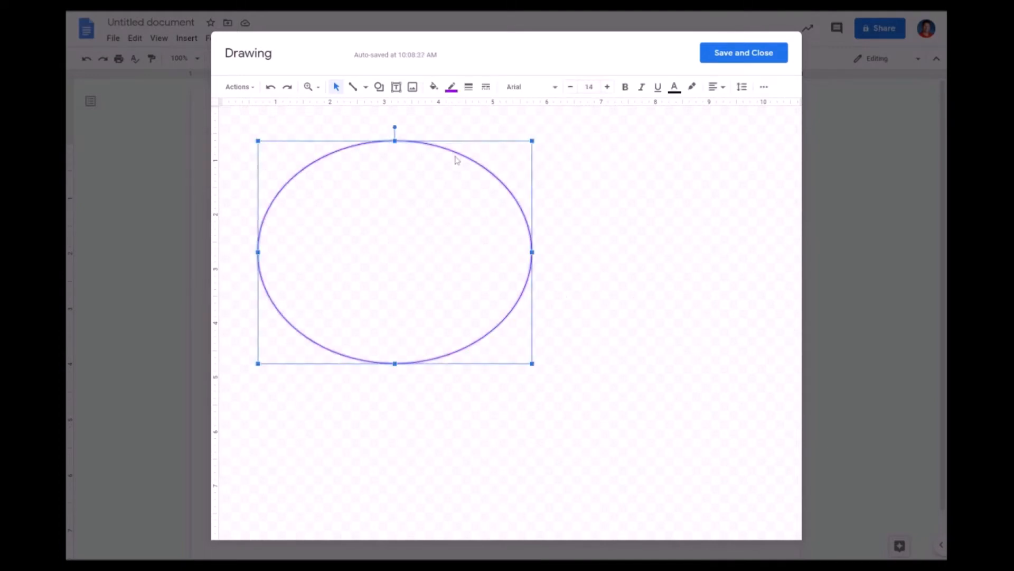
pyautogui.click(455, 96)
pyautogui.click(456, 127)
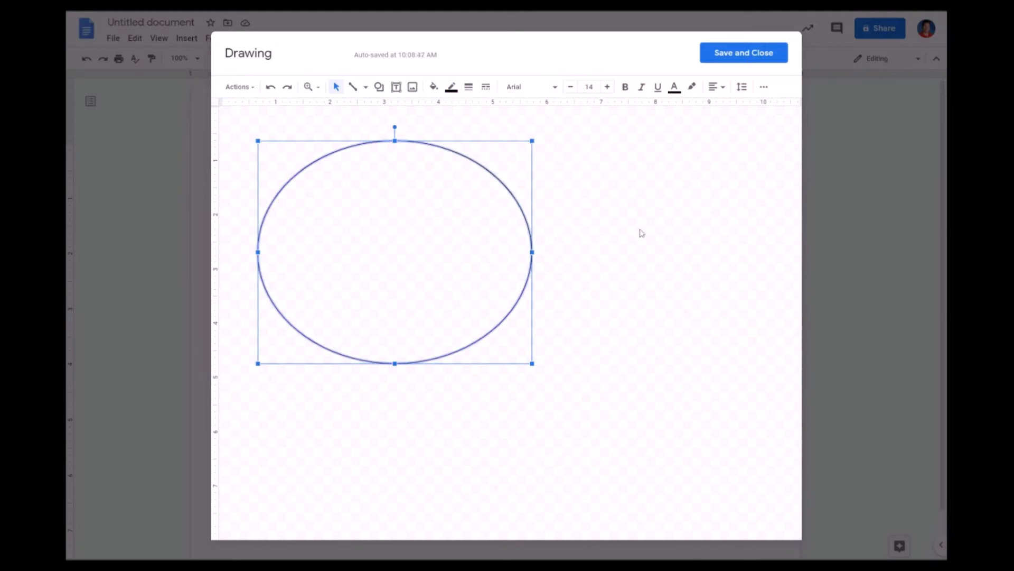
pyautogui.click(642, 247)
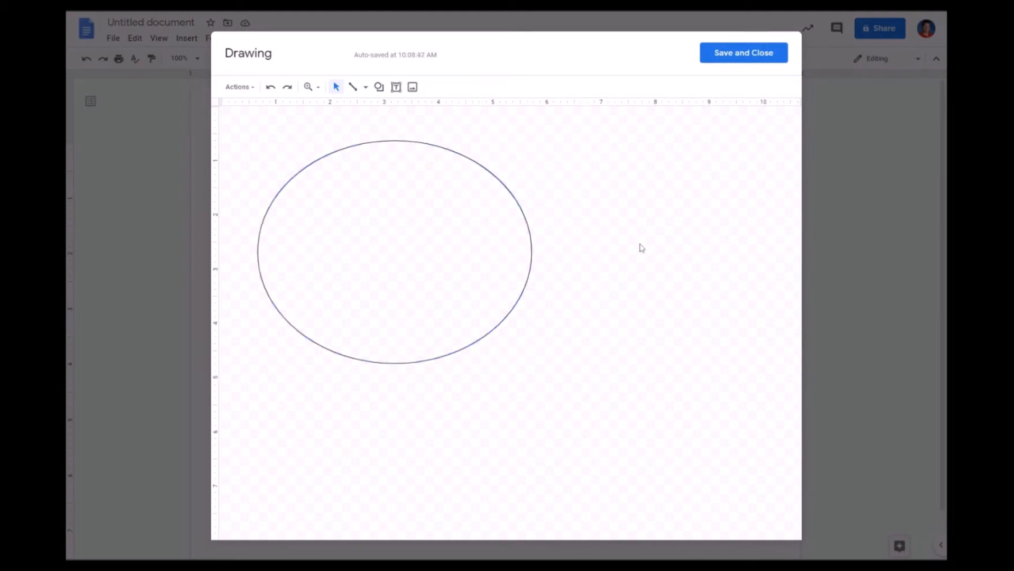
# Copy and paste the ellipse, then place the duplicate so it overlaps the original's right side
pyautogui.click(428, 250)
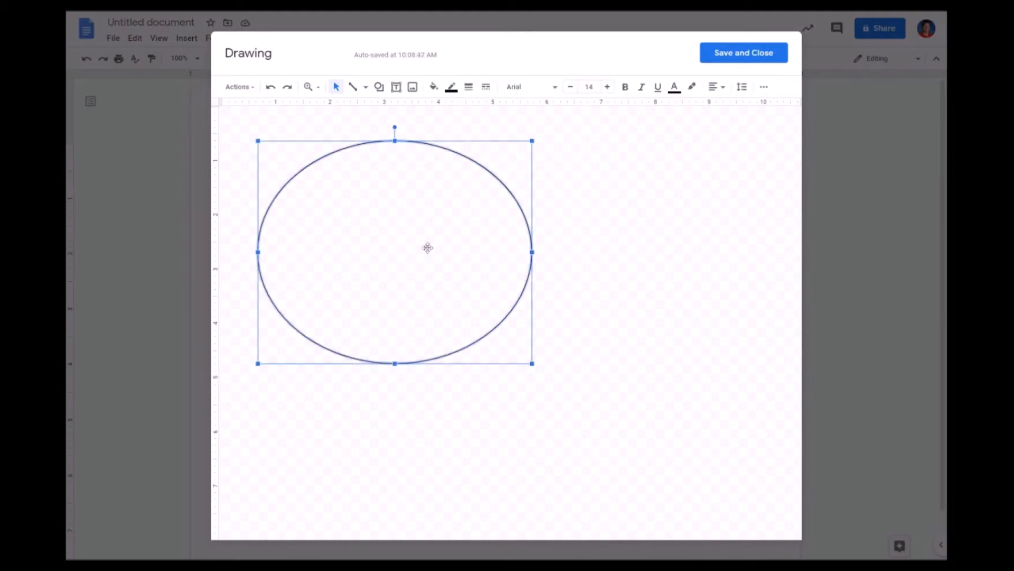
pyautogui.rightClick(408, 230)
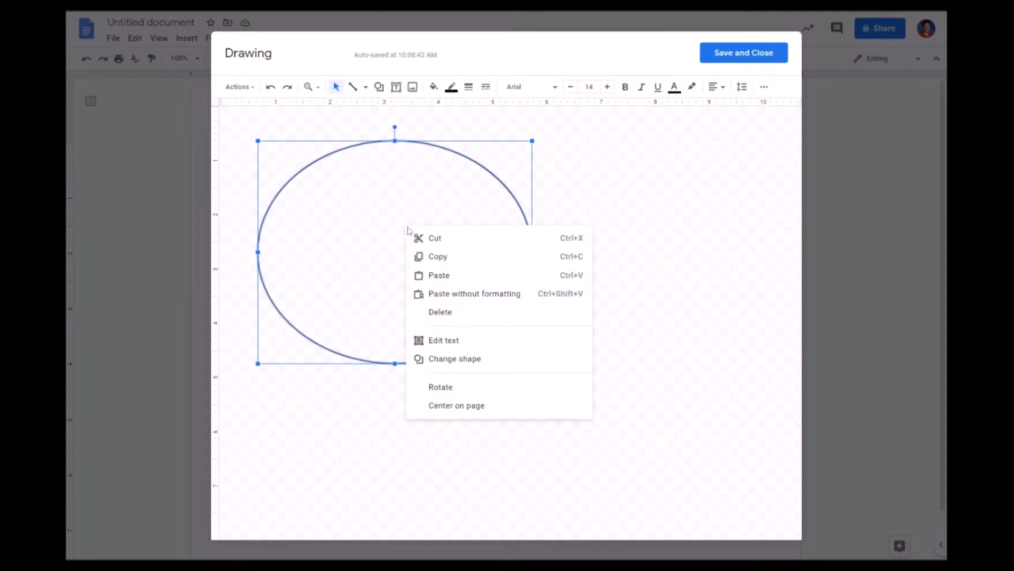
pyautogui.click(441, 257)
pyautogui.rightClick(416, 205)
pyautogui.click(454, 247)
pyautogui.moveTo(401, 275); pyautogui.dragTo(568, 275)
pyautogui.click(527, 435)
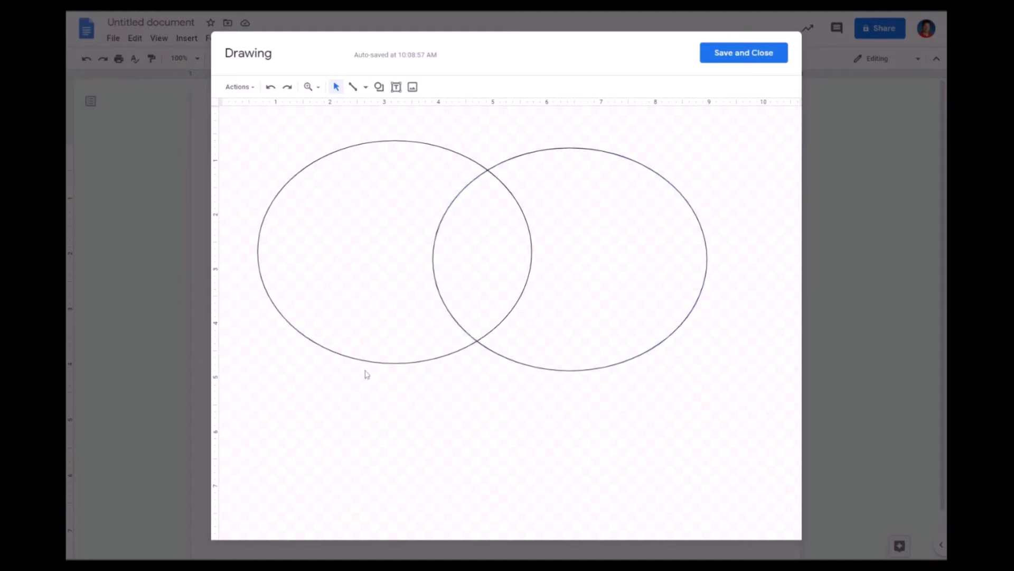
# Nudge the right ellipse slightly up and about a quarter inch left, level with the left ellipse and overlapping it more
pyautogui.click(573, 350)
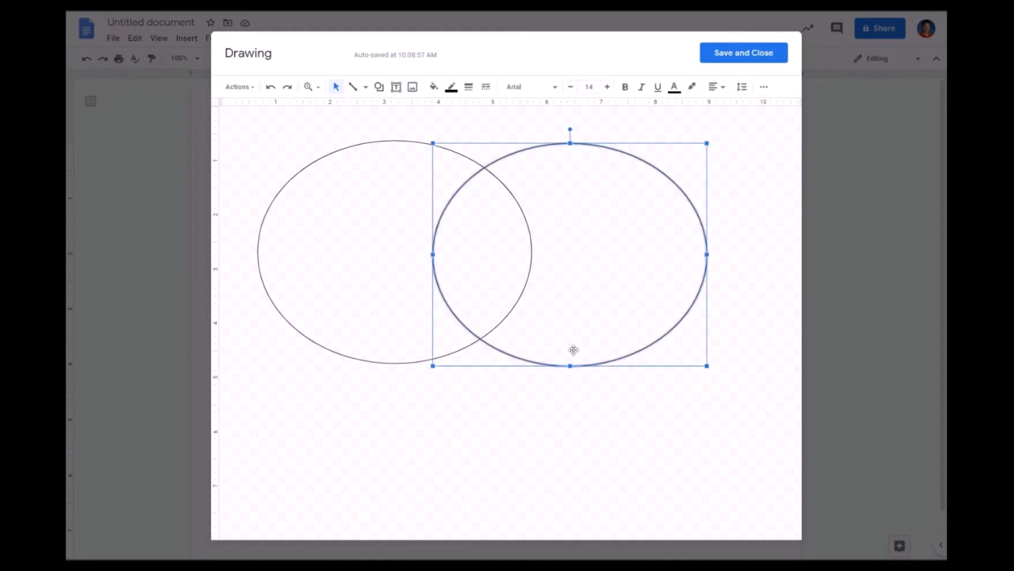
pyautogui.press('Up')
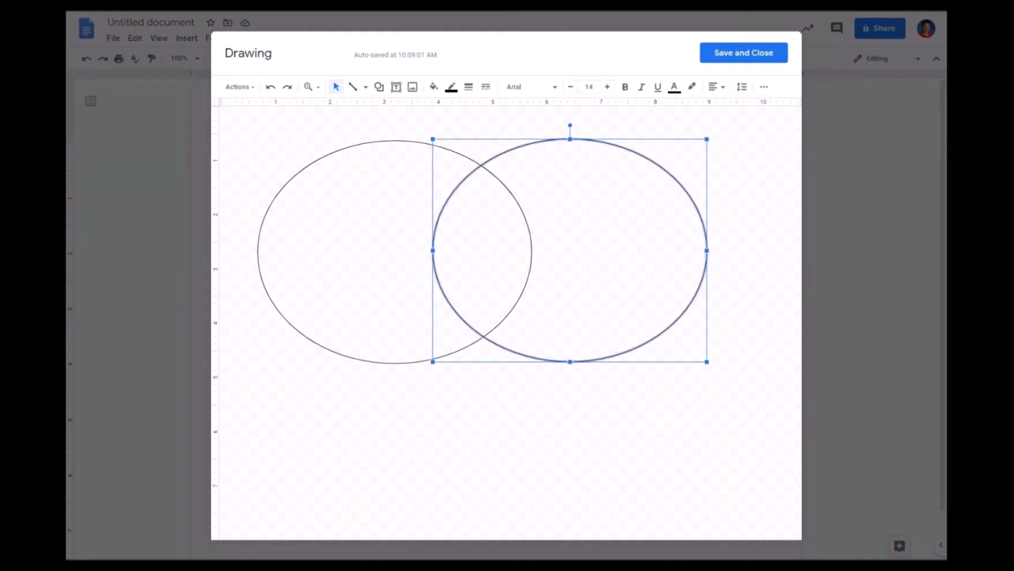
pyautogui.press('Down')
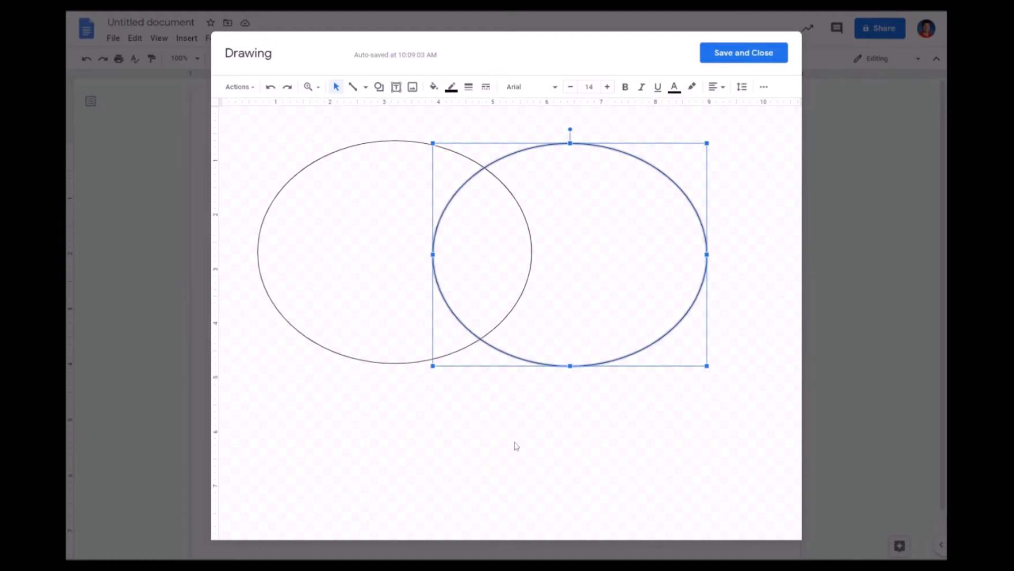
pyautogui.click(487, 462)
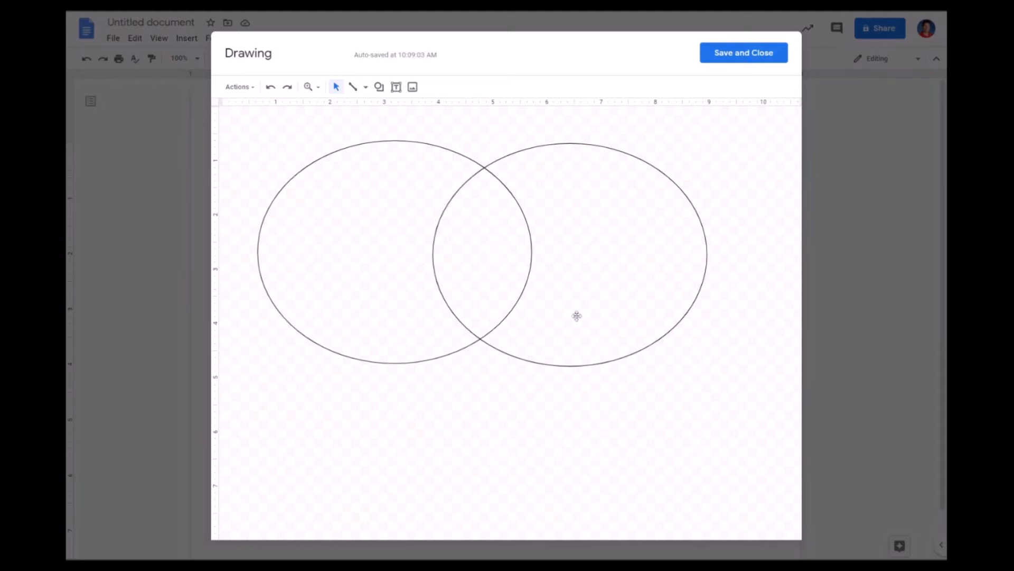
pyautogui.moveTo(576, 315); pyautogui.dragTo(571, 316)
pyautogui.press('Left')
pyautogui.press('Left')
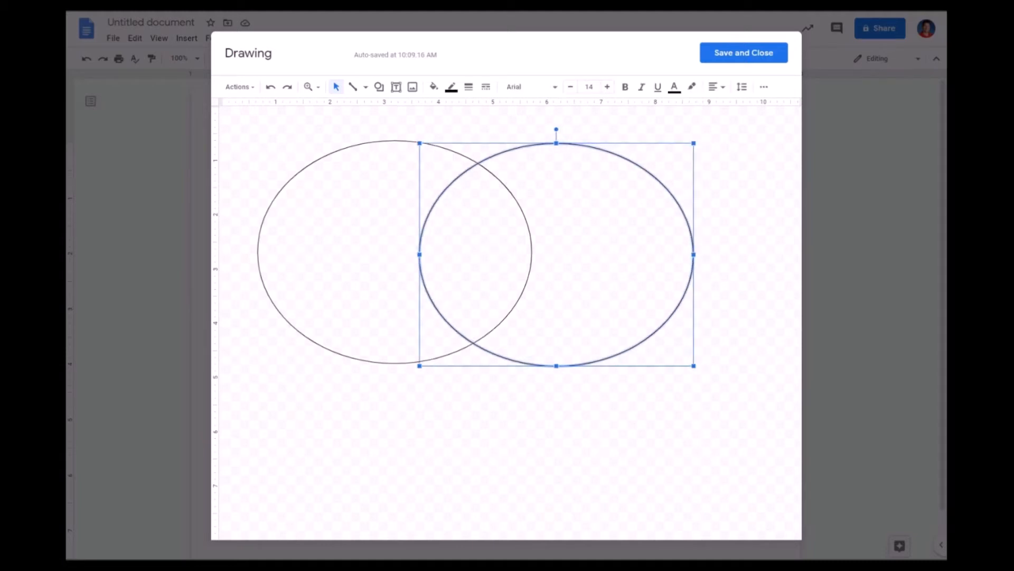
pyautogui.click(554, 445)
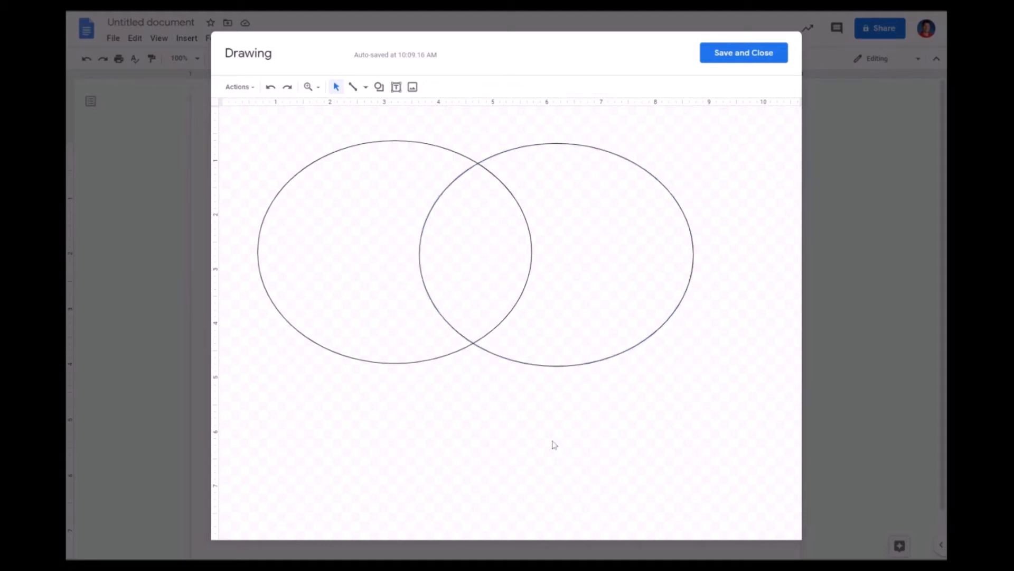
# Nudge the left ellipse about a third of an inch right and slightly down, and the right ellipse slightly down
pyautogui.click(379, 347)
pyautogui.press('Right')
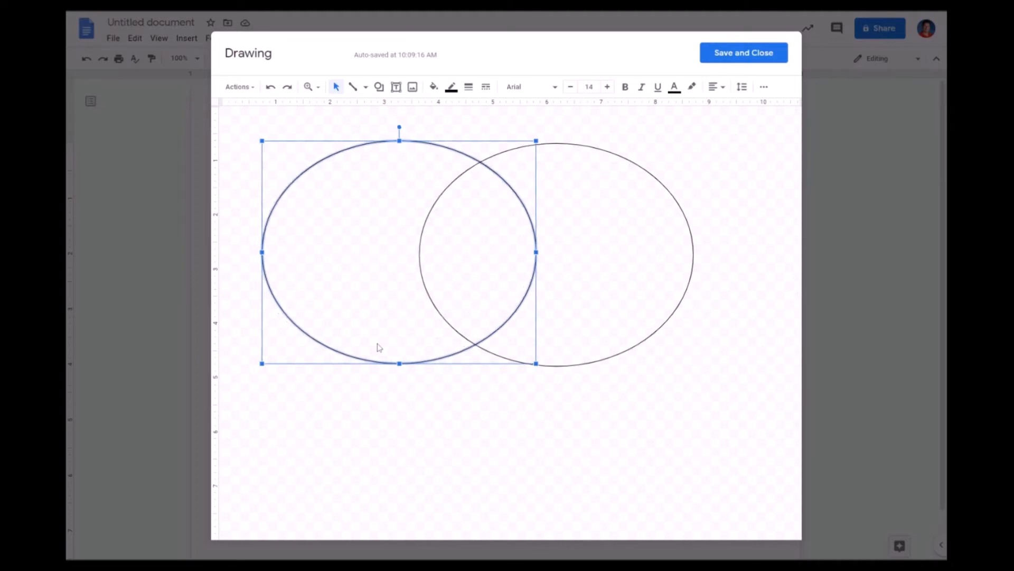
pyautogui.press('Right')
pyautogui.press('Right')
pyautogui.press('Down')
pyautogui.press('Right')
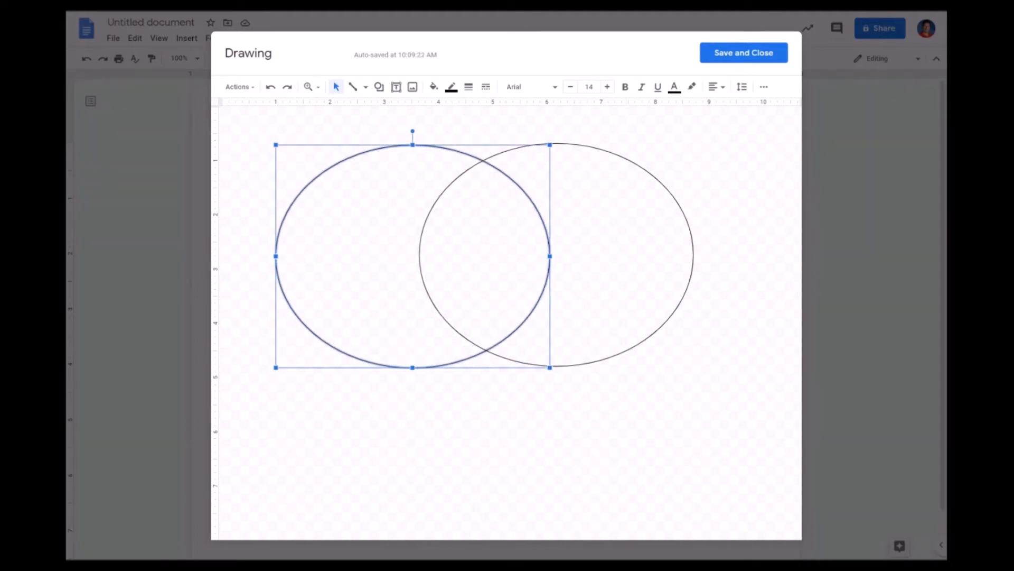
pyautogui.click(521, 449)
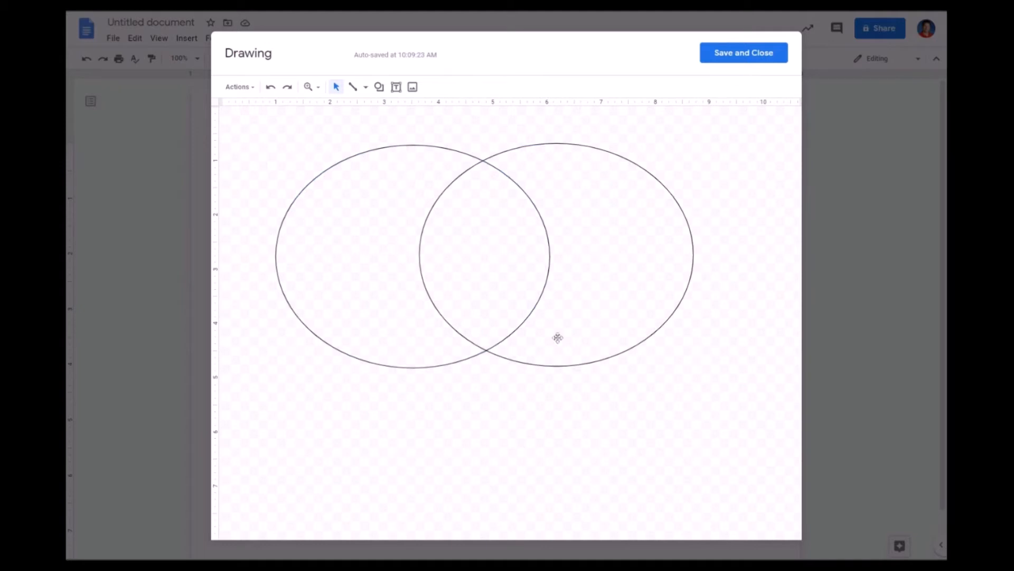
pyautogui.moveTo(571, 312); pyautogui.dragTo(572, 316)
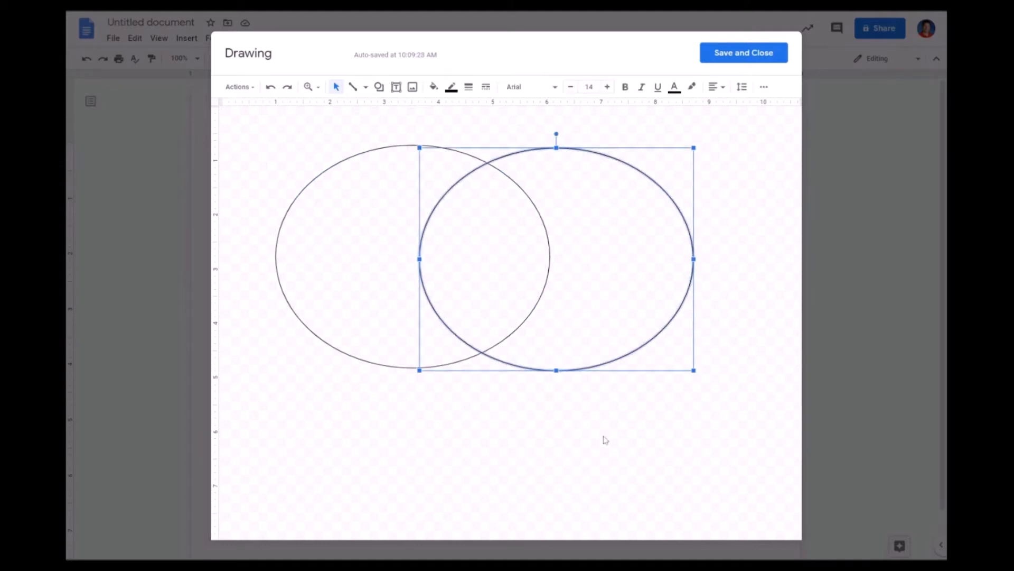
pyautogui.click(562, 496)
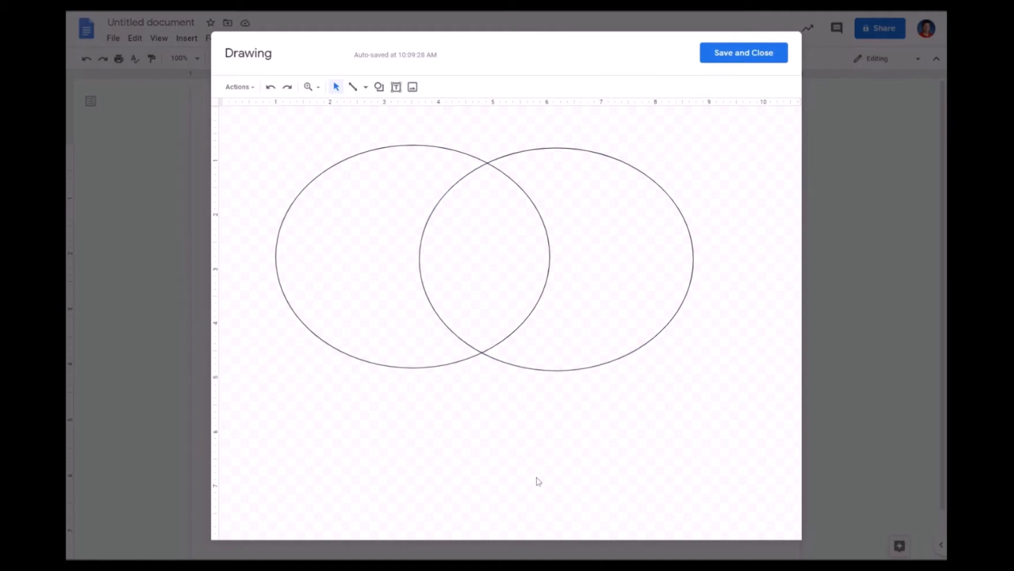
# Add a text box about 2 inches wide inside the top of the left ellipse and center its text horizontally
pyautogui.click(396, 87)
pyautogui.moveTo(338, 165); pyautogui.dragTo(453, 185)
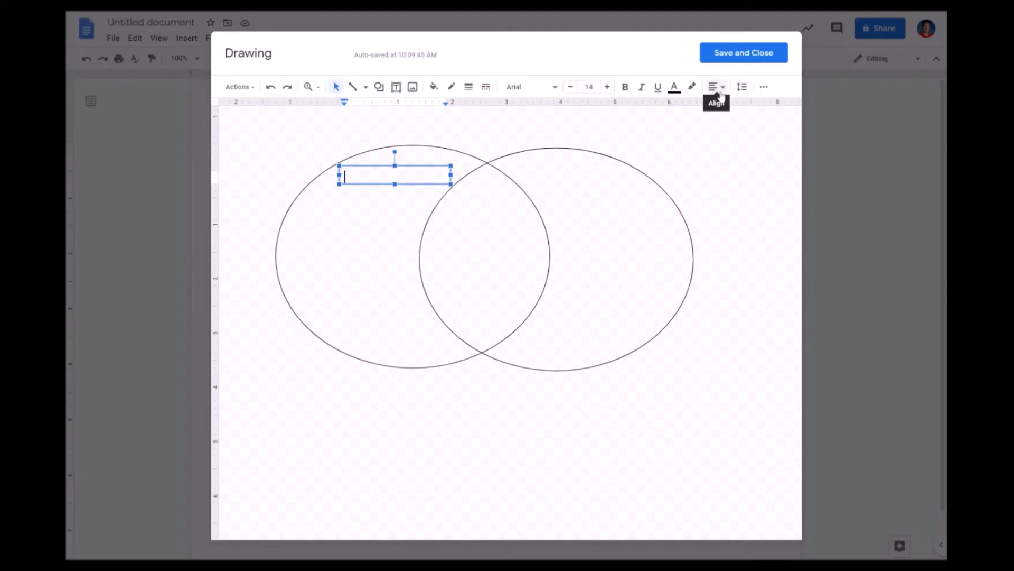
pyautogui.click(764, 87)
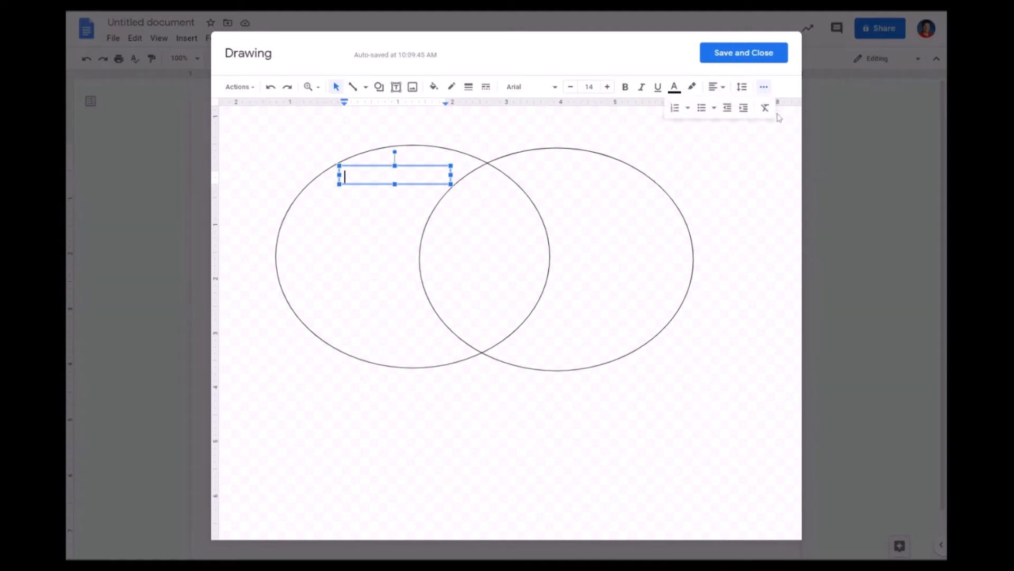
pyautogui.click(715, 88)
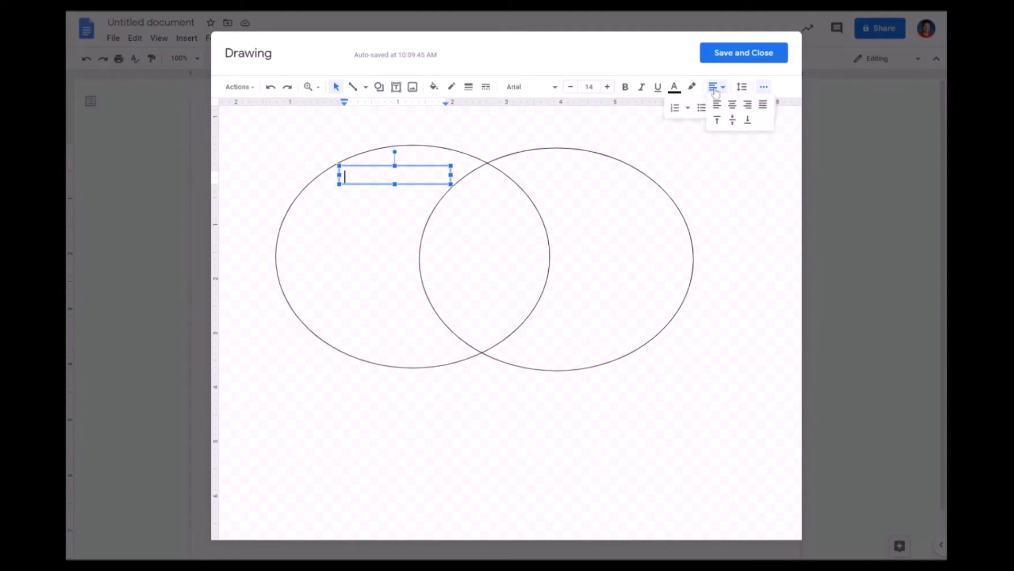
pyautogui.click(732, 106)
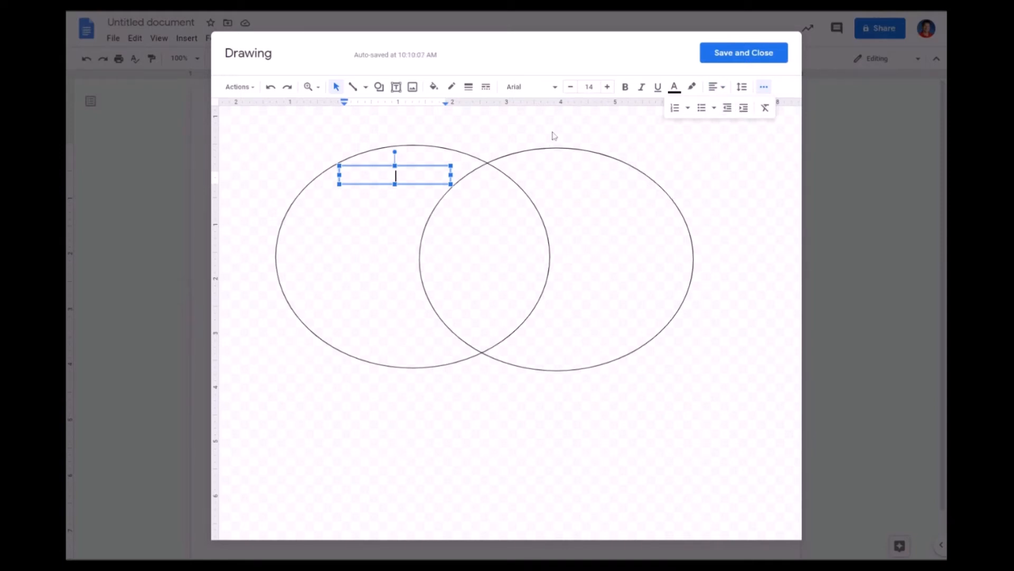
# Label the left ellipse "Skiing" in its text box with the font size reduced to 8
pyautogui.click(571, 88)
pyautogui.write('s')
pyautogui.write('k')
pyautogui.write('y')
pyautogui.press('BackSpace')
pyautogui.write('i')
pyautogui.write('ing')
pyautogui.press('BackSpace')
pyautogui.press('BackSpace')
pyautogui.write('ing')
pyautogui.click(548, 162)
# Add a text box about 2 inches wide inside the top of the right ellipse reading "Snowboarding"
pyautogui.click(396, 87)
pyautogui.moveTo(518, 159); pyautogui.dragTo(623, 184)
pyautogui.write('Snowbatr')
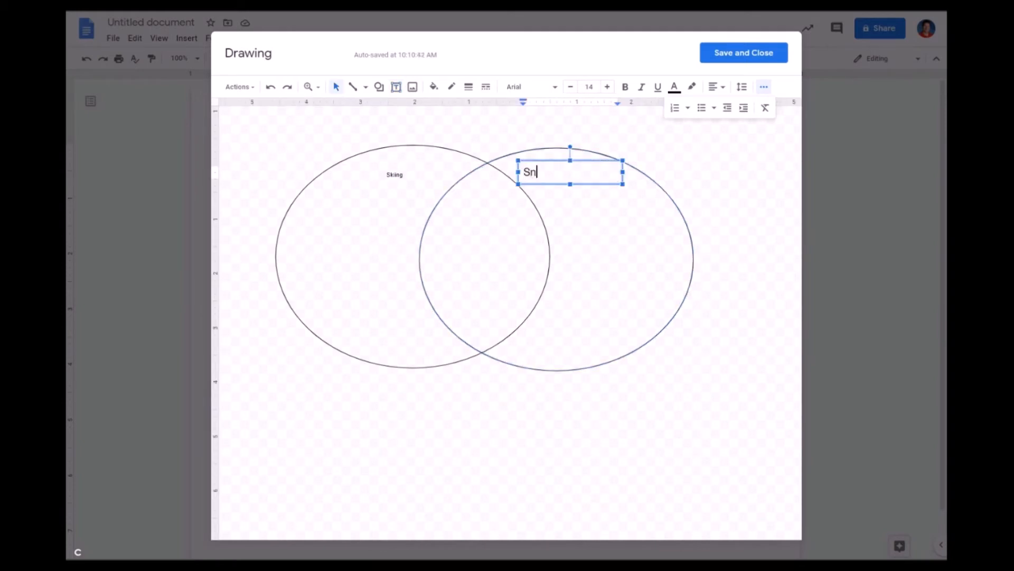
pyautogui.press('BackSpace')
pyautogui.press('BackSpace')
pyautogui.press('BackSpace')
pyautogui.write('oarding')
# Reduce the Snowboarding label's font size to 8
pyautogui.hotkey('shift', 'Left')
pyautogui.hotkey('shift', 'Left')
pyautogui.hotkey('shift', 'Left')
pyautogui.hotkey('shift', 'Left')
pyautogui.hotkey('shift', 'Left')
pyautogui.hotkey('shift', 'Left')
pyautogui.hotkey('shift', 'Left')
pyautogui.hotkey('shift', 'Left')
pyautogui.hotkey('shift', 'Left')
pyautogui.hotkey('shift', 'Left')
pyautogui.hotkey('shift', 'Left')
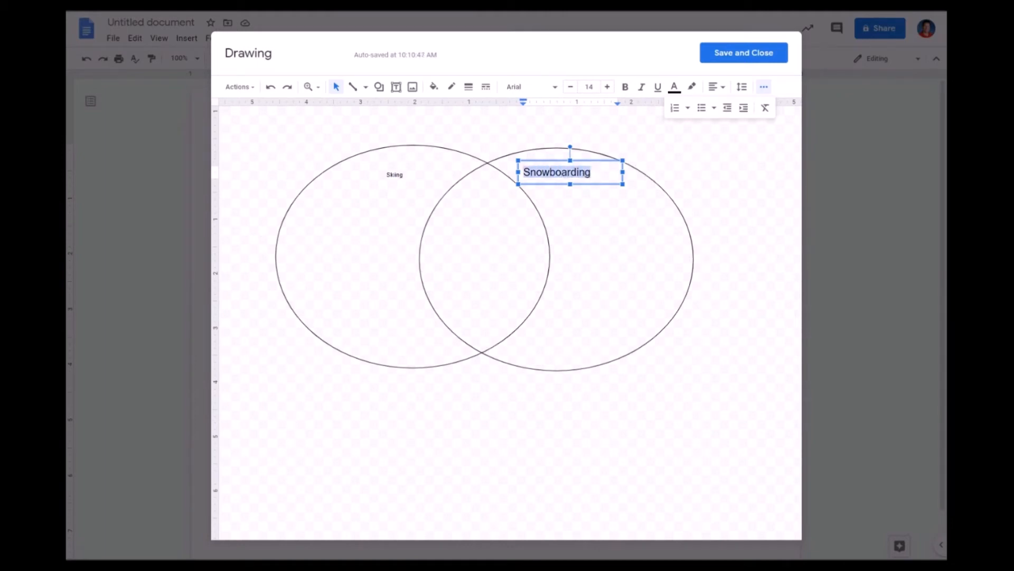
pyautogui.click(570, 88)
pyautogui.click(570, 87)
pyautogui.click(570, 87)
pyautogui.click(570, 87)
pyautogui.click(571, 87)
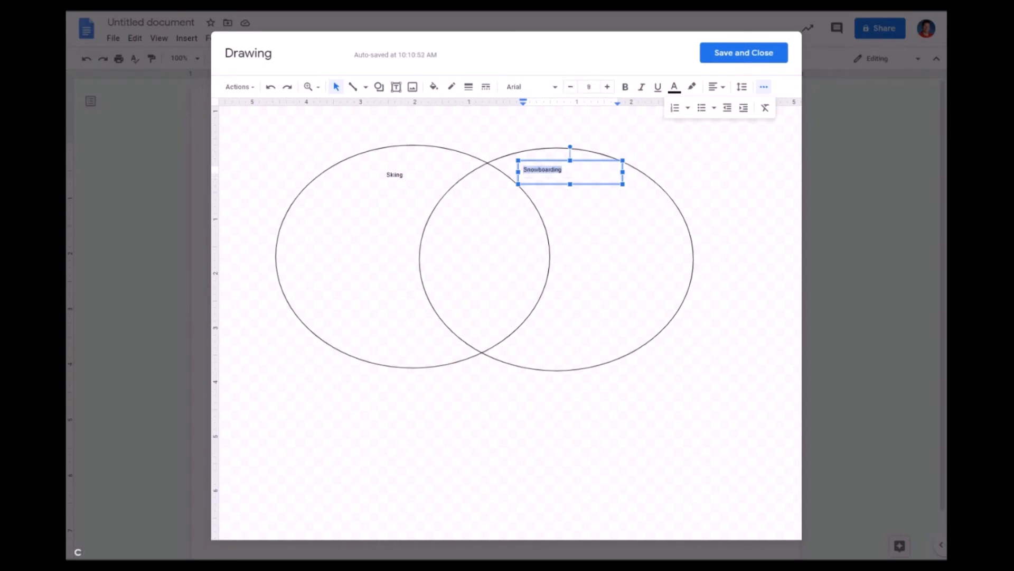
# Center the Snowboarding text horizontally in its box and place the box at the top middle of the right ellipse
pyautogui.moveTo(585, 159); pyautogui.dragTo(610, 160)
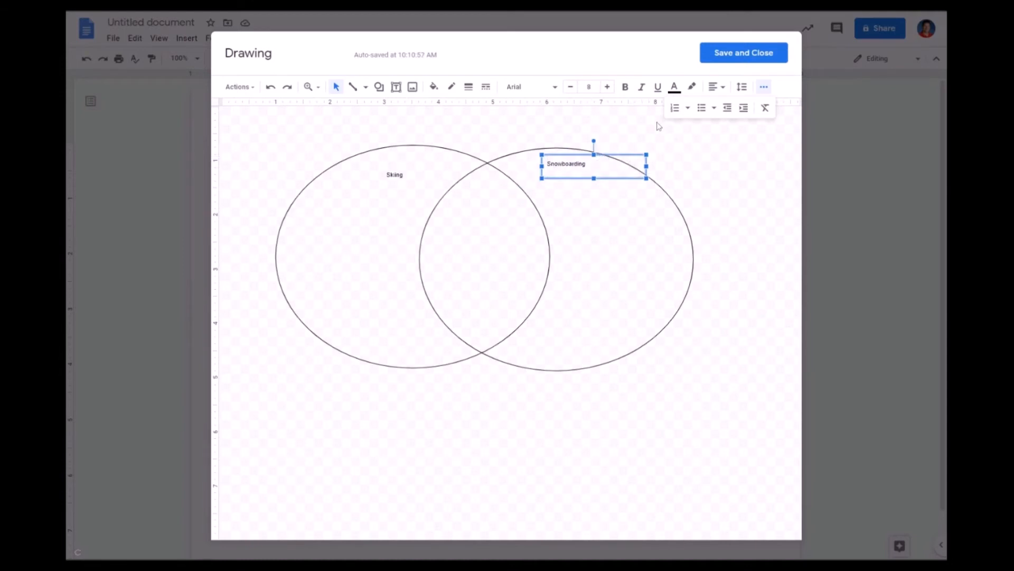
pyautogui.click(717, 87)
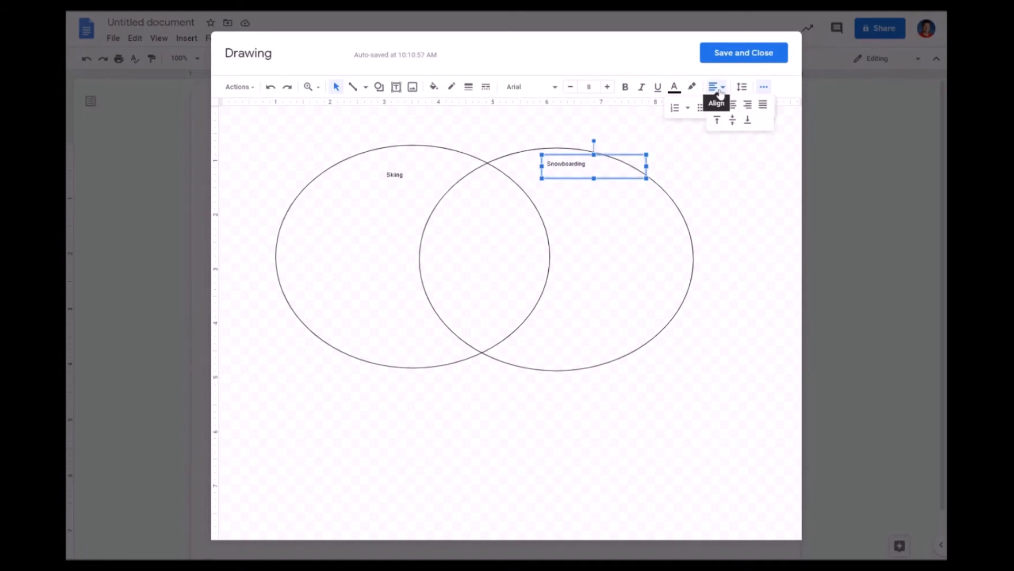
pyautogui.click(732, 106)
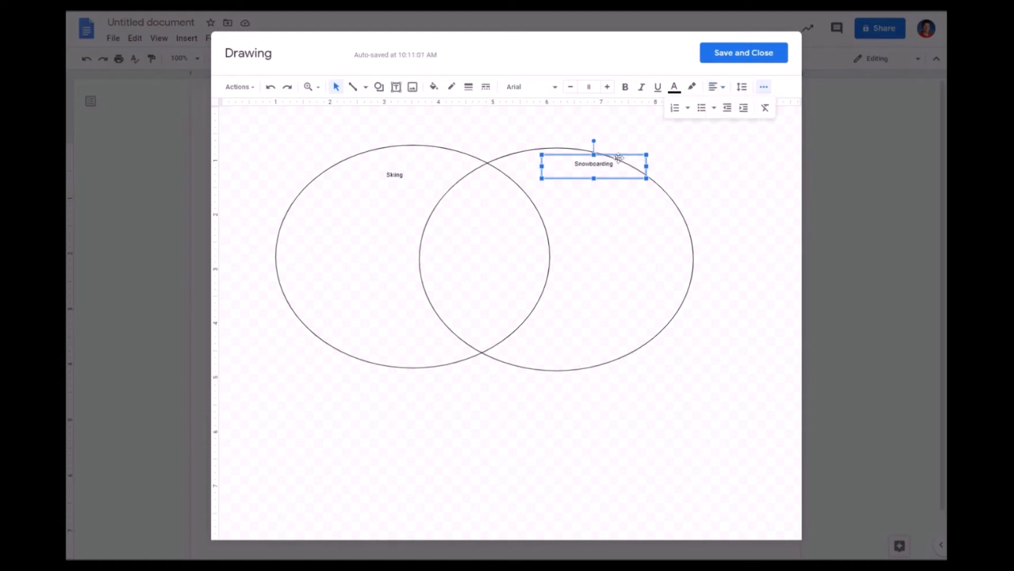
pyautogui.moveTo(620, 153); pyautogui.dragTo(585, 153)
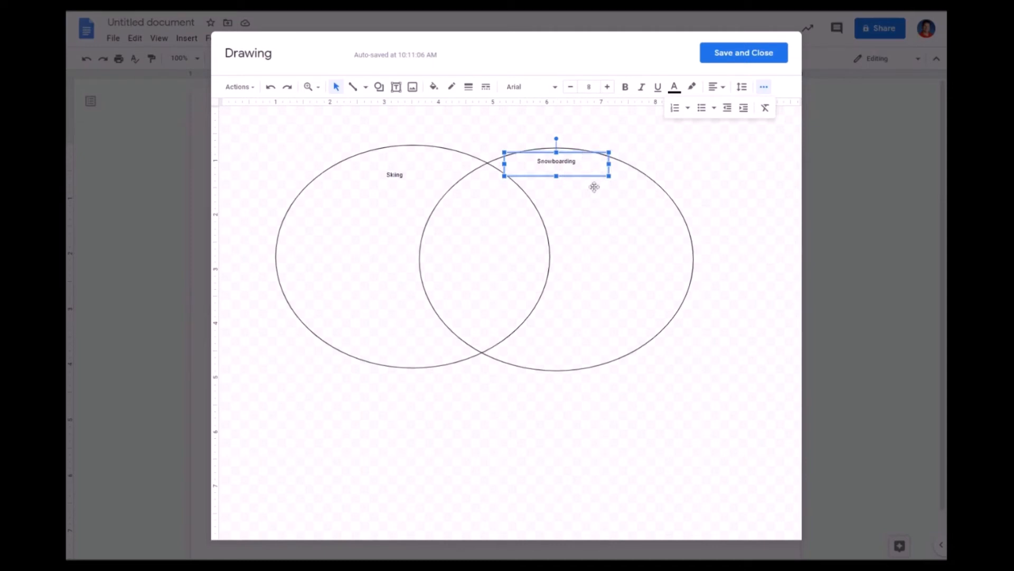
pyautogui.click(594, 220)
# Move the Skiing label about a quarter inch up and slightly right, level with the Snowboarding label
pyautogui.click(396, 175)
pyautogui.moveTo(411, 165); pyautogui.dragTo(418, 151)
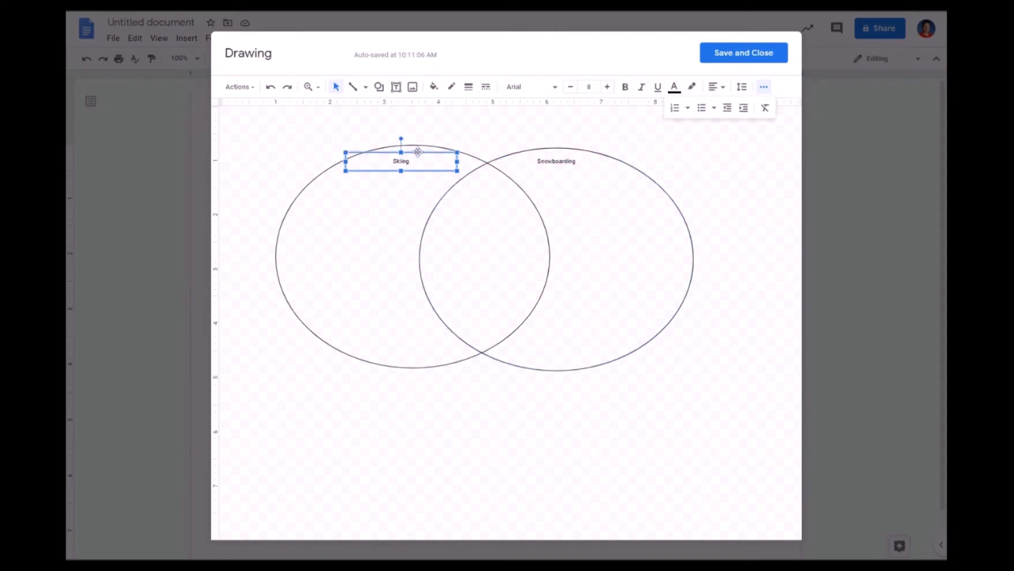
pyautogui.click(383, 215)
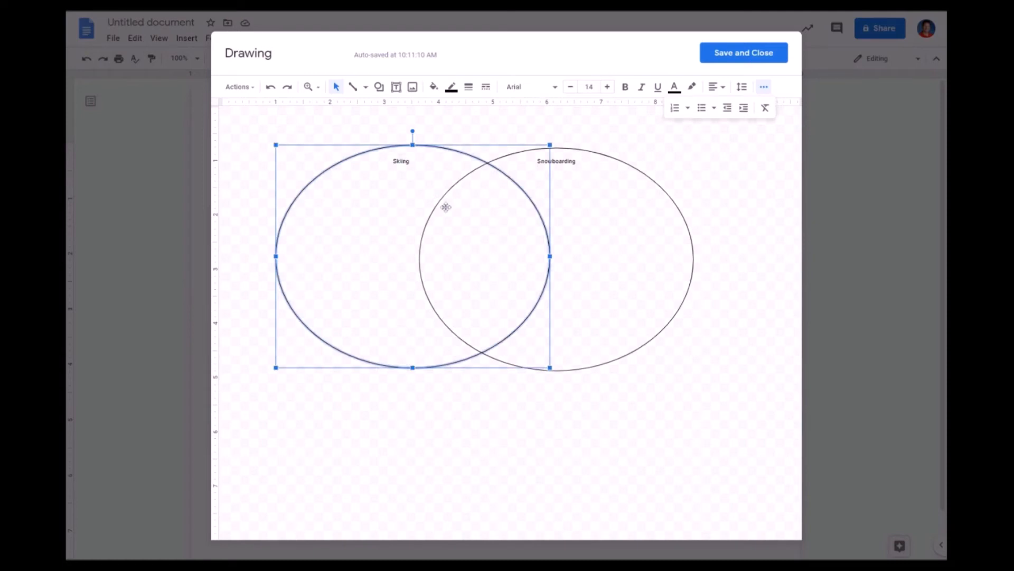
pyautogui.click(354, 129)
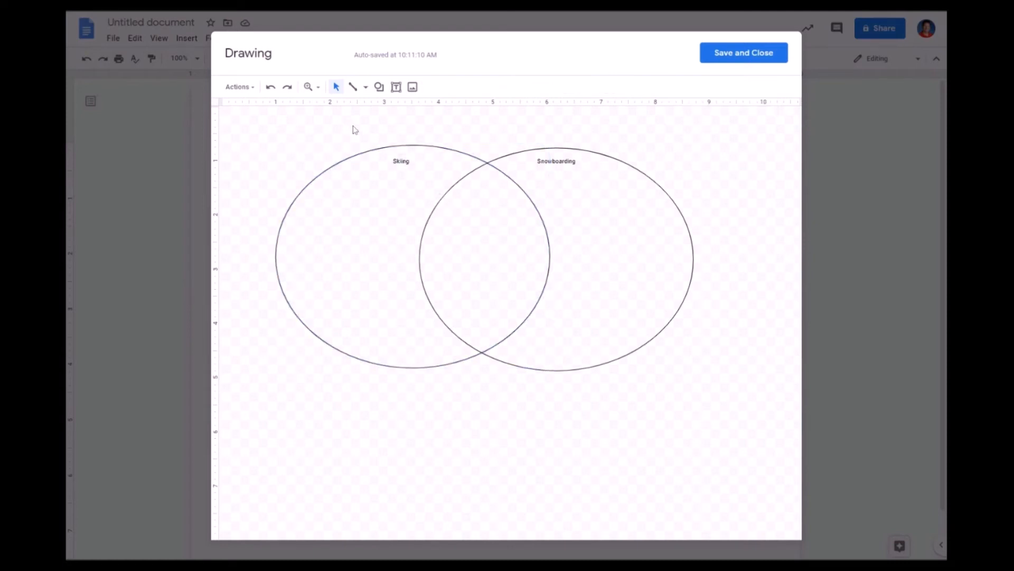
# Add a text box about 1.6 inches wide below the Skiing label, reading "From Text"
pyautogui.click(396, 88)
pyautogui.moveTo(331, 178); pyautogui.dragTo(417, 191)
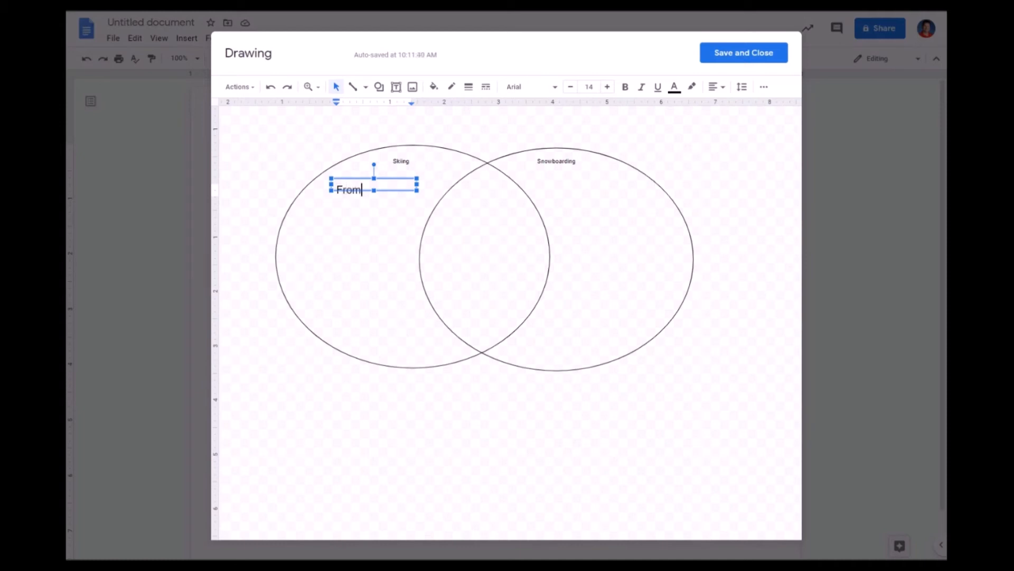
pyautogui.write('Tex')
# Reduce the From Text label's font size to 10
pyautogui.hotkey('shift', 'Left')
pyautogui.hotkey('shift', 'Left')
pyautogui.hotkey('shift', 'Left')
pyautogui.hotkey('shift', 'Left')
pyautogui.hotkey('shift', 'Left')
pyautogui.hotkey('shift', 'Left')
pyautogui.hotkey('shift', 'Left')
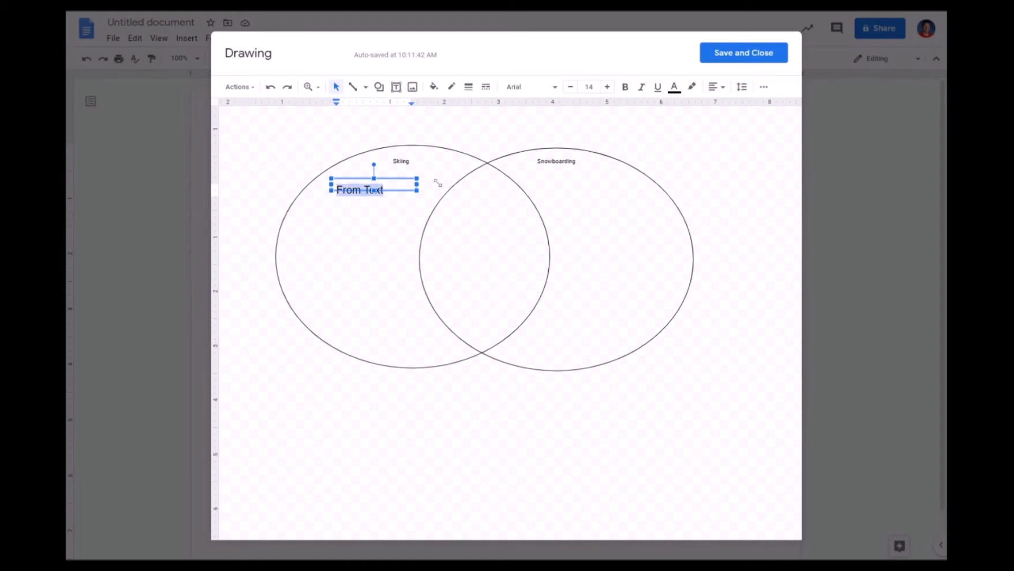
pyautogui.click(571, 88)
pyautogui.click(571, 90)
pyautogui.click(396, 174)
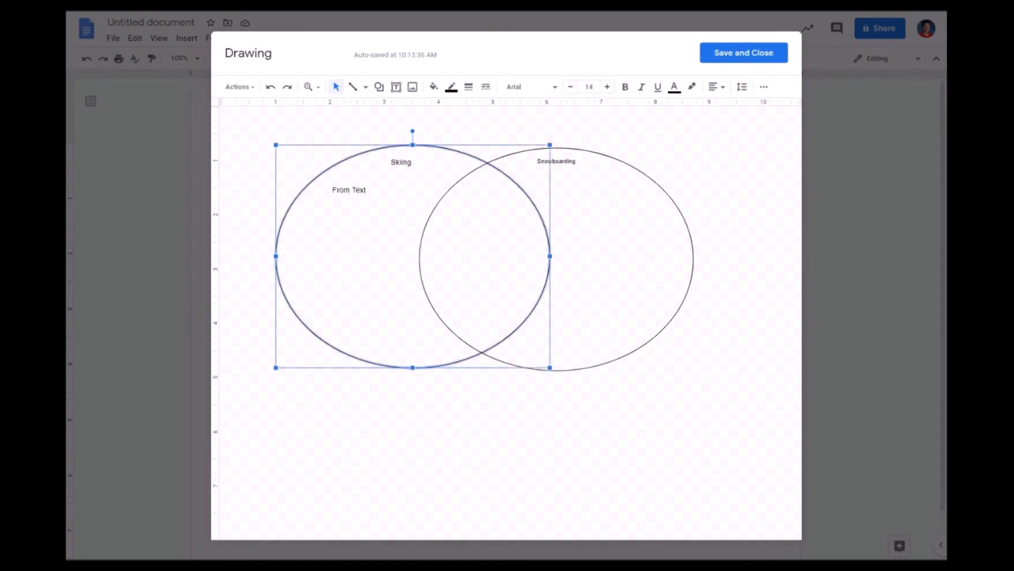
# Make the From Text label bold and add a colon at its end
pyautogui.click(352, 189)
pyautogui.click(377, 187)
pyautogui.moveTo(367, 190); pyautogui.dragTo(305, 185)
pyautogui.click(625, 87)
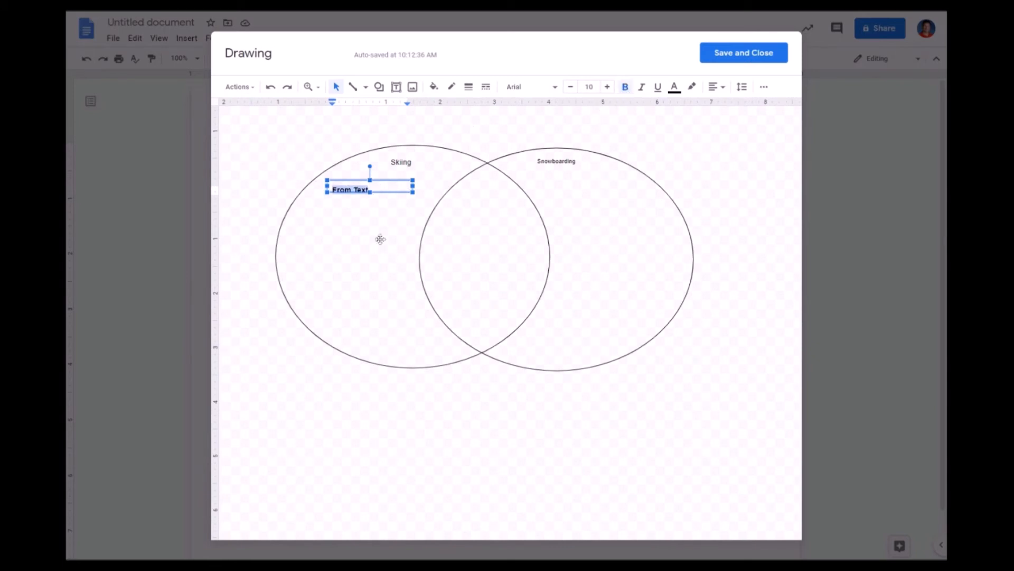
pyautogui.click(353, 239)
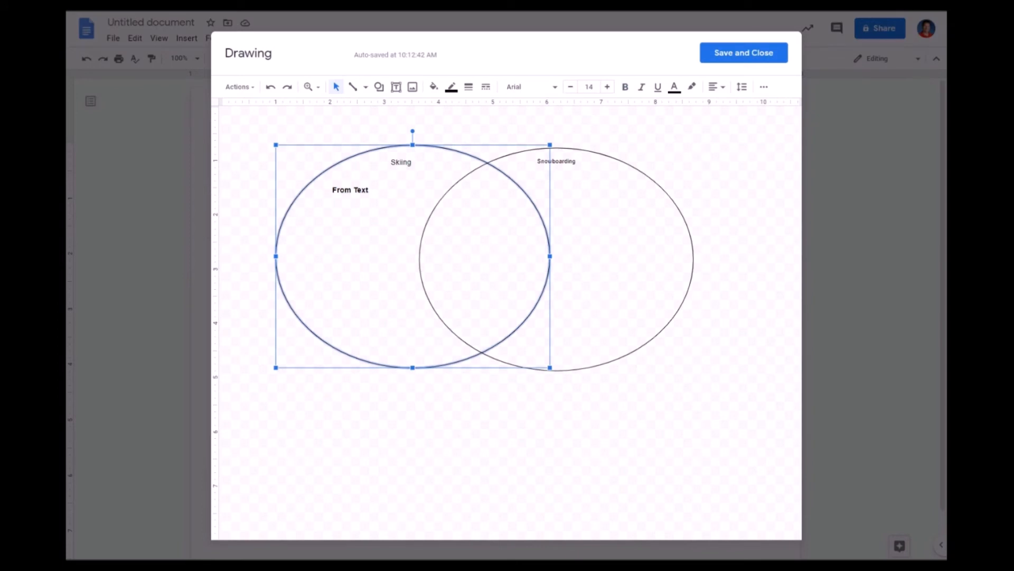
pyautogui.click(375, 190)
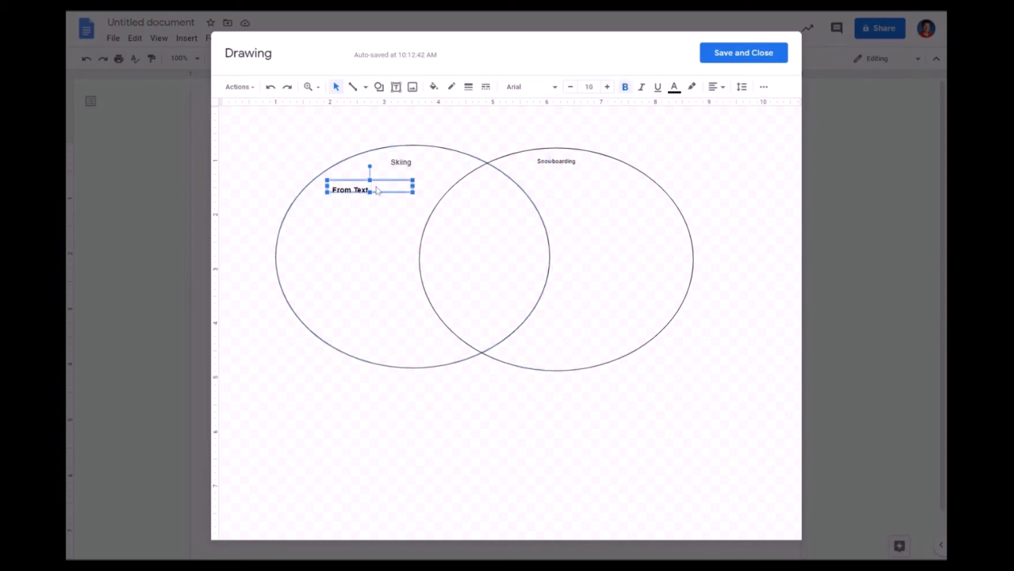
pyautogui.click(375, 194)
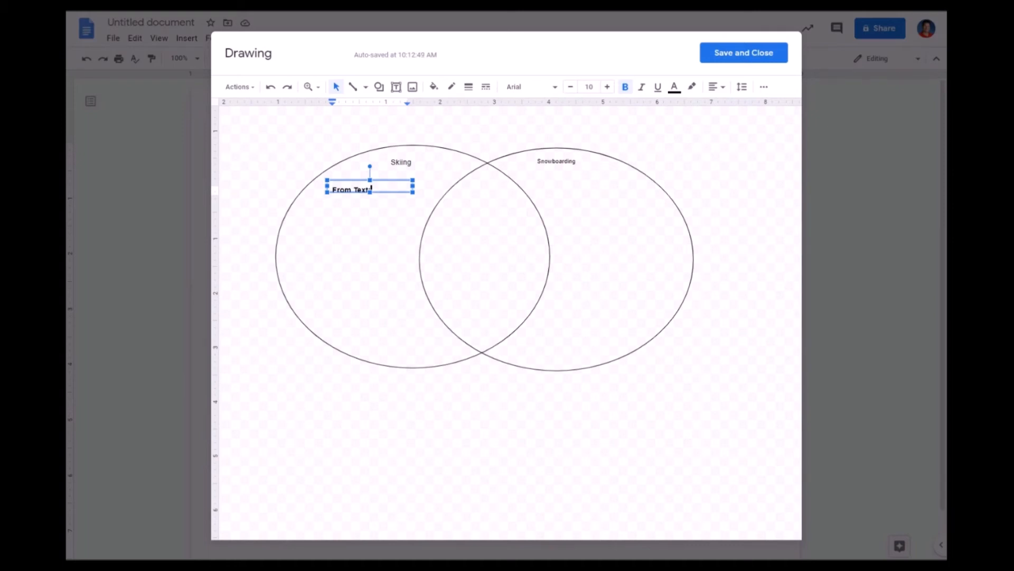
pyautogui.click(340, 245)
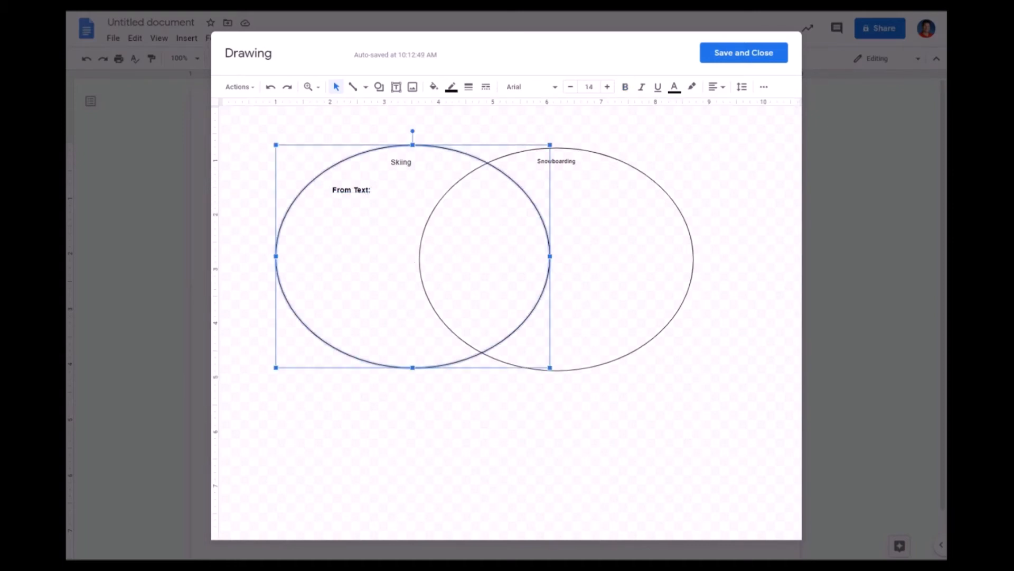
# Nudge the "From Text:" label slightly up and left, closer beneath the Skiing label
pyautogui.click(372, 186)
pyautogui.moveTo(382, 181); pyautogui.dragTo(376, 171)
pyautogui.click(370, 220)
# Copy and paste the "From Text:" label and place the duplicate in the lower left part of the left ellipse
pyautogui.click(351, 178)
pyautogui.rightClick(380, 183)
pyautogui.click(414, 212)
pyautogui.click(308, 262)
pyautogui.click(264, 216)
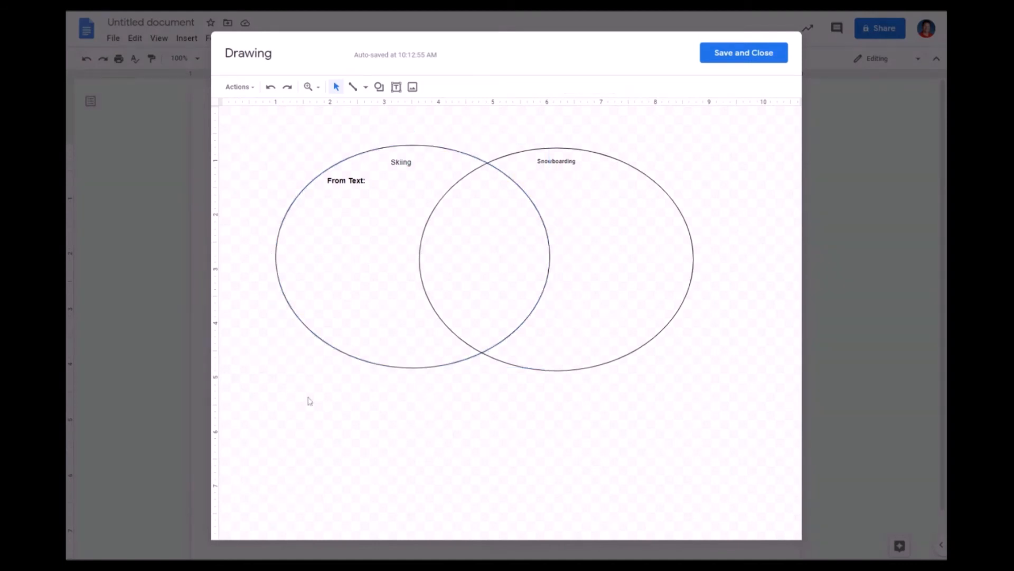
pyautogui.rightClick(312, 359)
pyautogui.click(343, 408)
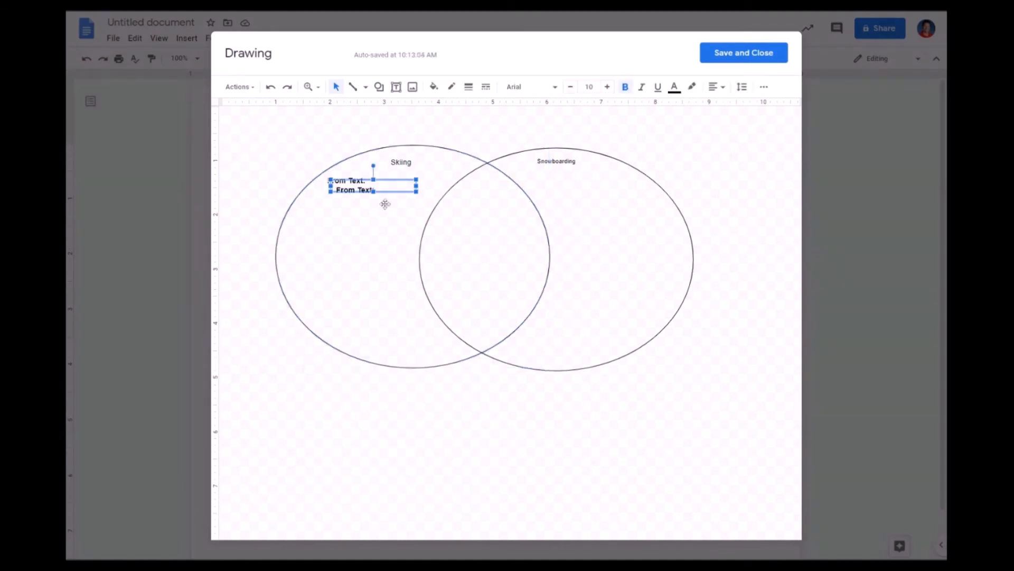
pyautogui.moveTo(397, 181); pyautogui.dragTo(362, 271)
# Replace the duplicated label's text with "My Own Ideas:"
pyautogui.click(348, 279)
pyautogui.press('Delete')
pyautogui.press('Delete')
pyautogui.press('Delete')
pyautogui.press('Delete')
pyautogui.press('Delete')
pyautogui.press('Delete')
pyautogui.press('Delete')
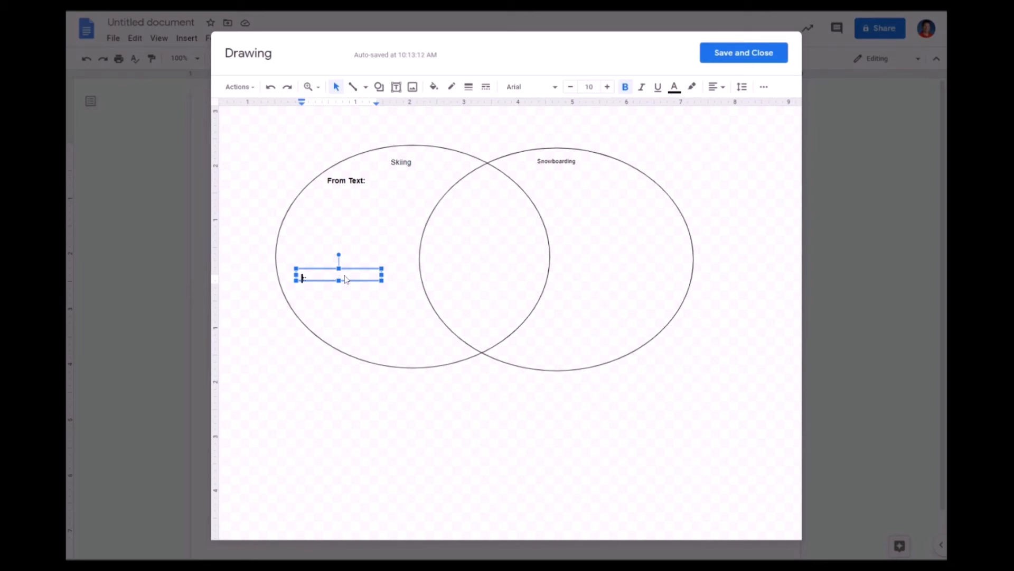
pyautogui.write('My Own Ideas:')
pyautogui.click(338, 406)
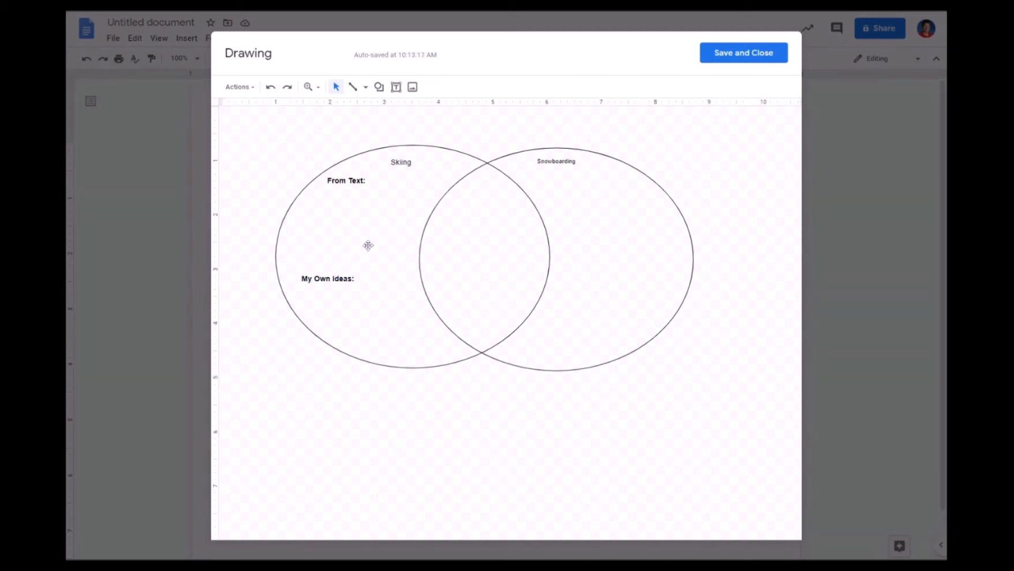
# Add a text box about 1.9 inches wide below "From Text:" with the dash-bulleted item "Requires a skis"
pyautogui.click(396, 87)
pyautogui.moveTo(315, 191); pyautogui.dragTo(419, 236)
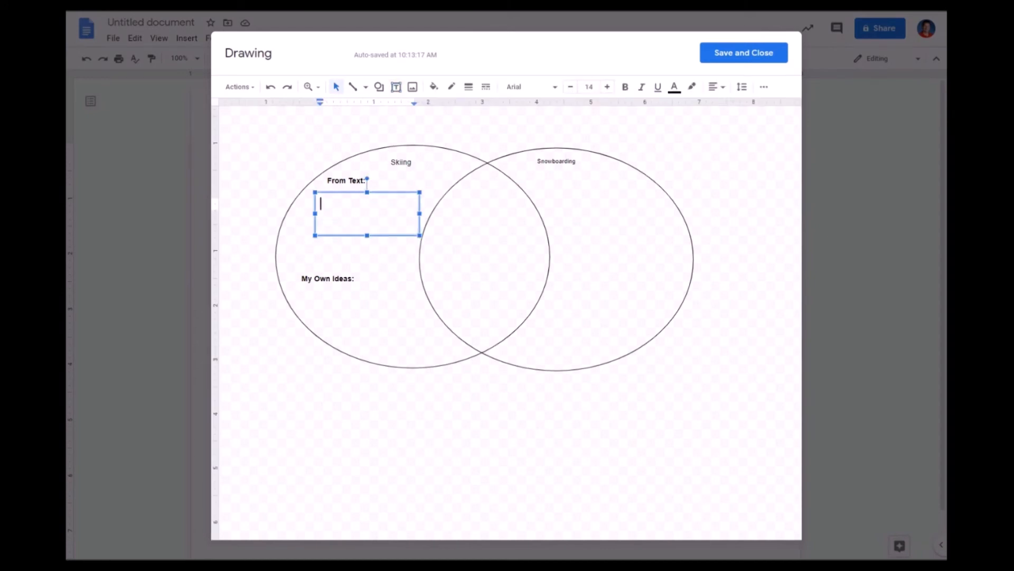
pyautogui.write('- Requires a skis')
# Widen the bulleted text box leftward to about 2.3 inches and shorten it to fit its single line
pyautogui.click(316, 213)
pyautogui.moveTo(316, 213); pyautogui.dragTo(296, 213)
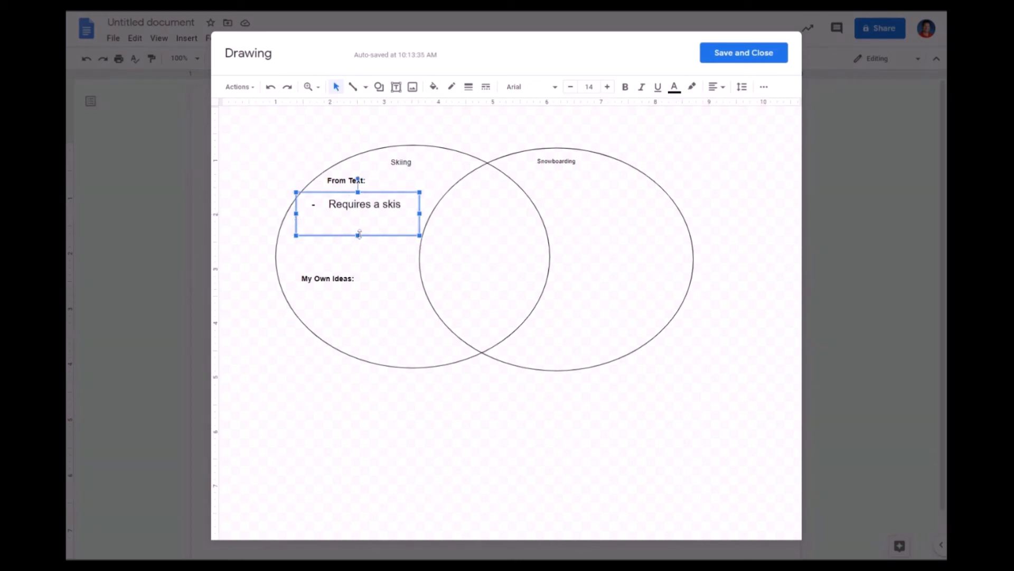
pyautogui.moveTo(359, 234); pyautogui.dragTo(359, 210)
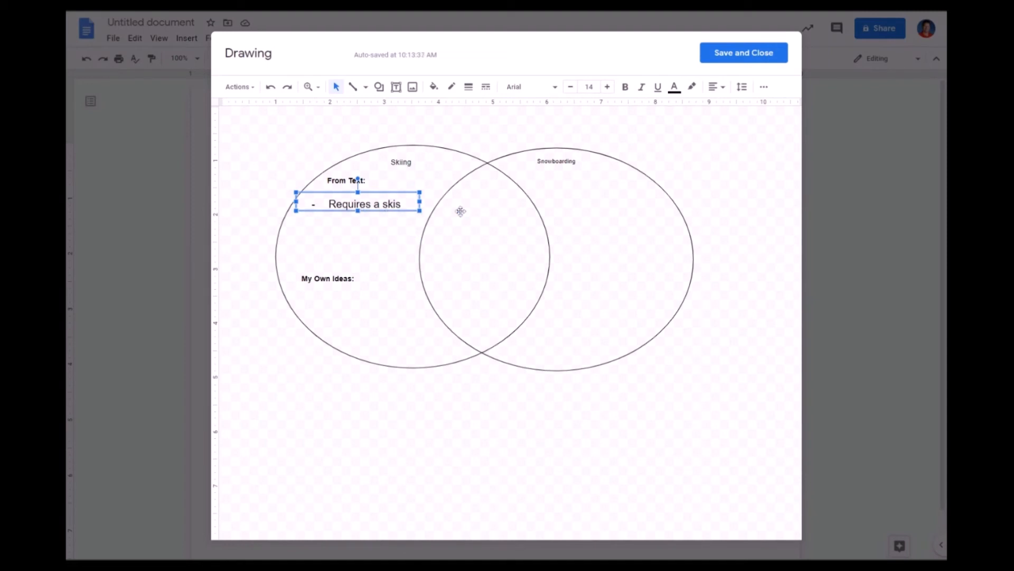
# Reduce the font size of the "Requires a skis" bullet to 8
pyautogui.click(570, 88)
pyautogui.click(569, 88)
pyautogui.click(570, 88)
pyautogui.click(570, 88)
pyautogui.click(570, 90)
pyautogui.click(367, 249)
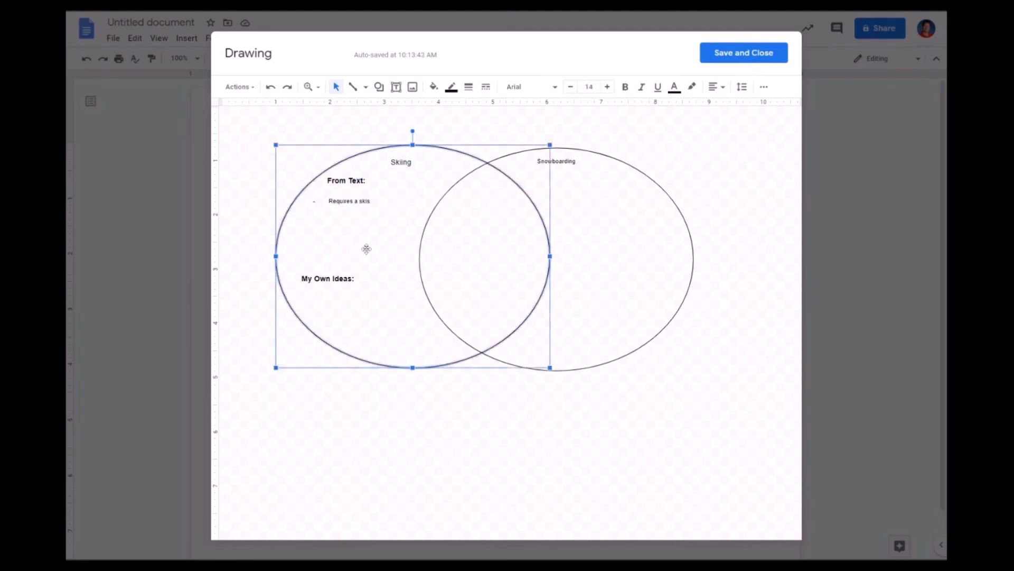
# Move the "Requires a skis" text box slightly up, directly beneath the "From Text:" label
pyautogui.click(368, 203)
pyautogui.moveTo(381, 197); pyautogui.dragTo(381, 188)
pyautogui.click(364, 231)
pyautogui.click(352, 194)
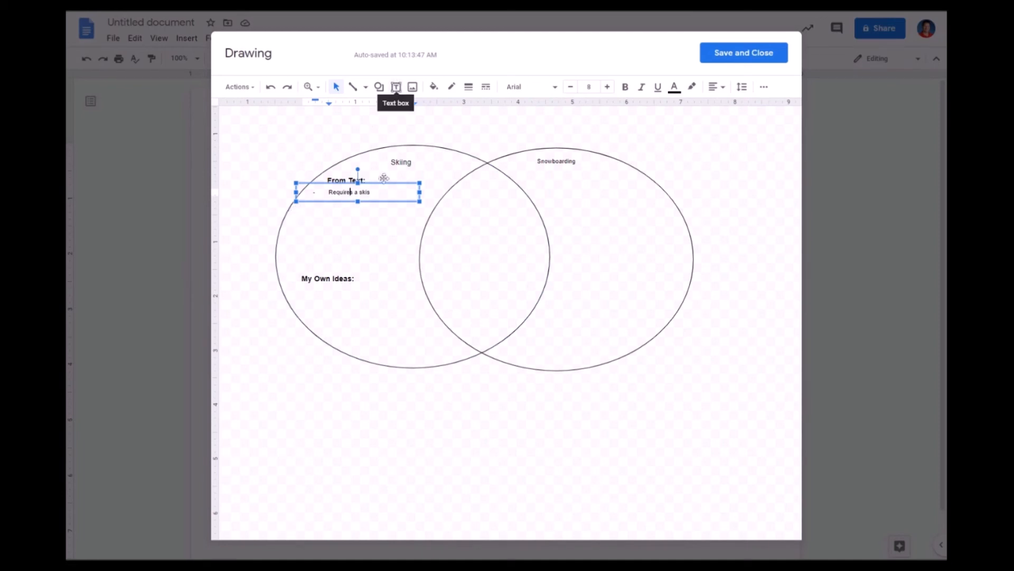
pyautogui.click(399, 89)
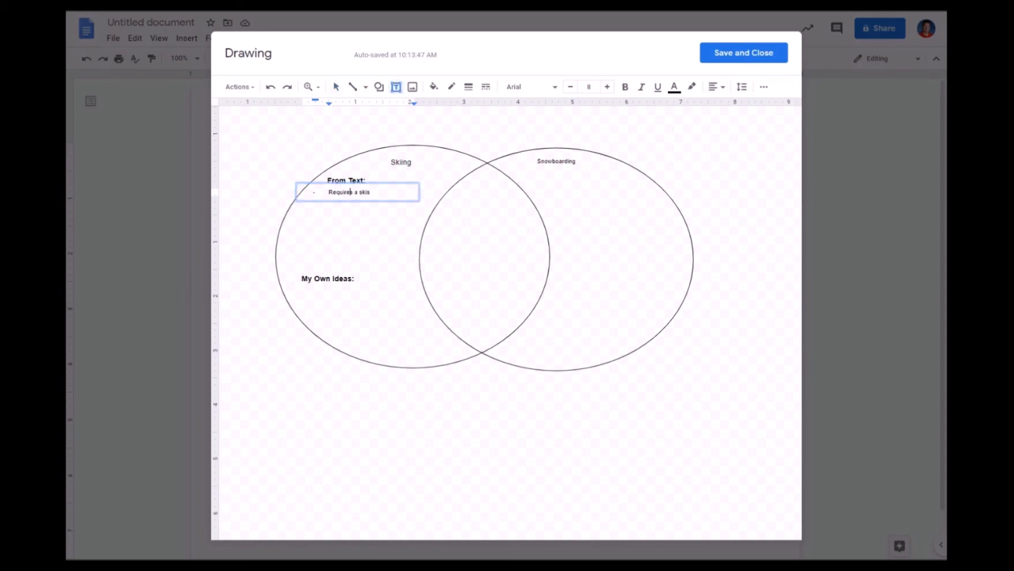
pyautogui.click(358, 226)
# Copy and paste the "Requires a skis" text box and place the duplicate in the upper right part of the right ellipse
pyautogui.click(364, 189)
pyautogui.rightClick(373, 193)
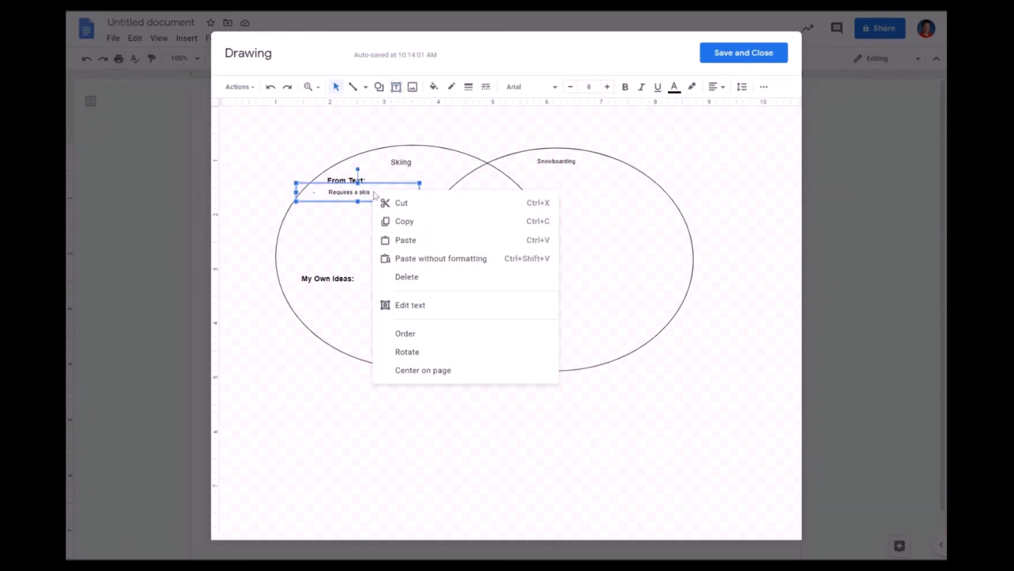
pyautogui.click(417, 221)
pyautogui.click(553, 205)
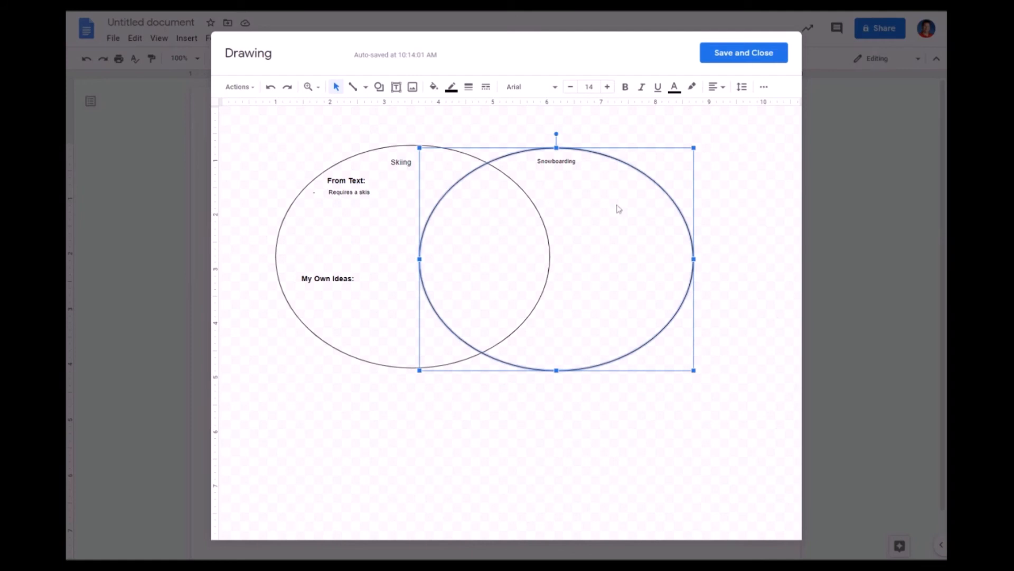
pyautogui.click(713, 211)
pyautogui.rightClick(599, 377)
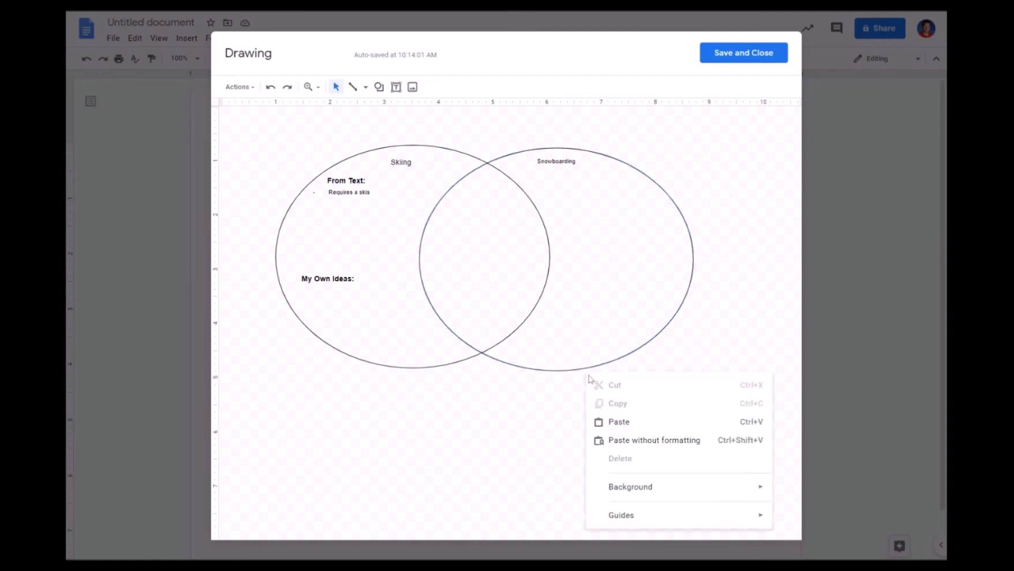
pyautogui.click(636, 418)
pyautogui.moveTo(399, 201); pyautogui.dragTo(644, 216)
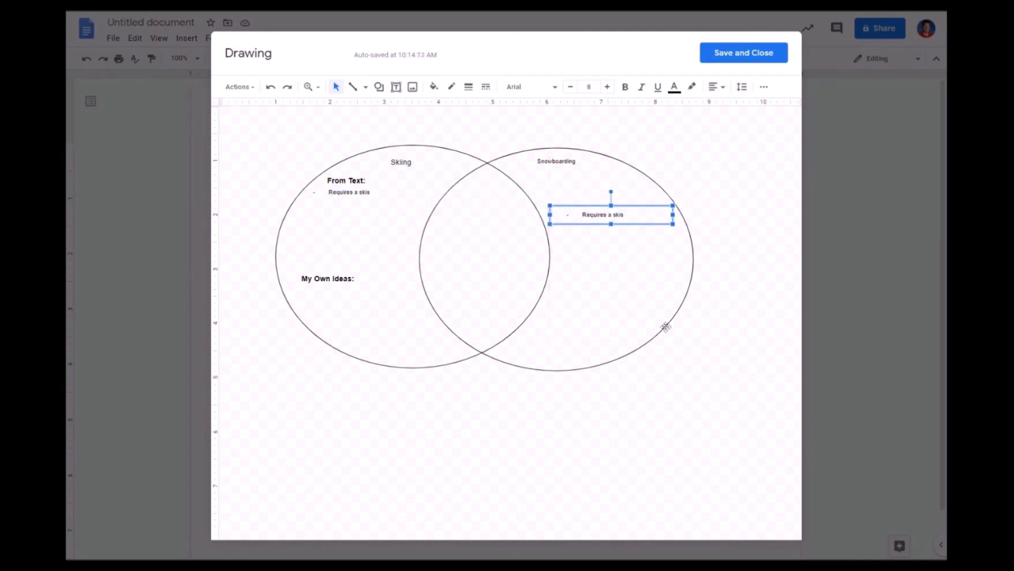
# Change the duplicated bullet in the right ellipse to "Requires a snowboard"
pyautogui.click(707, 365)
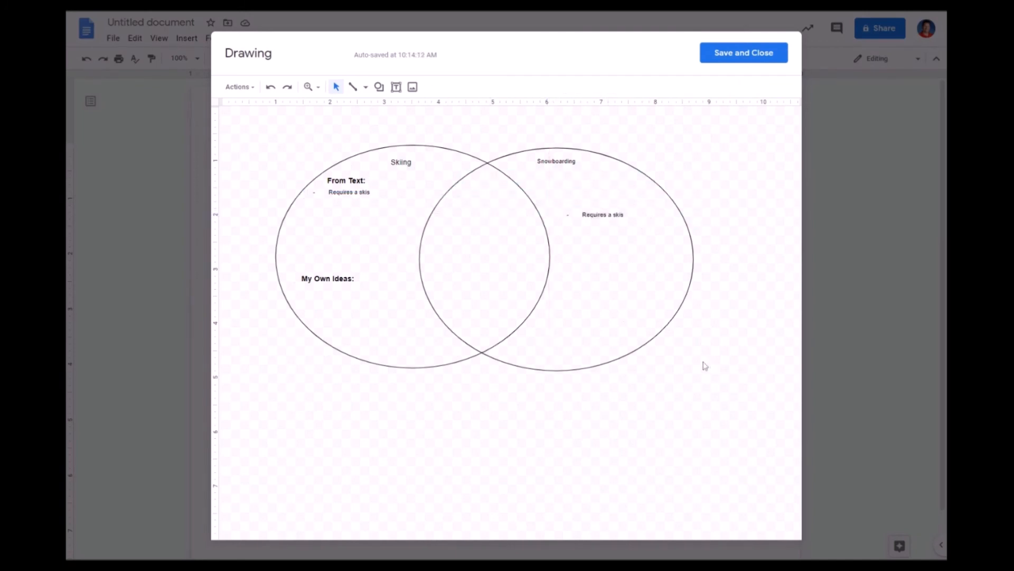
pyautogui.click(608, 214)
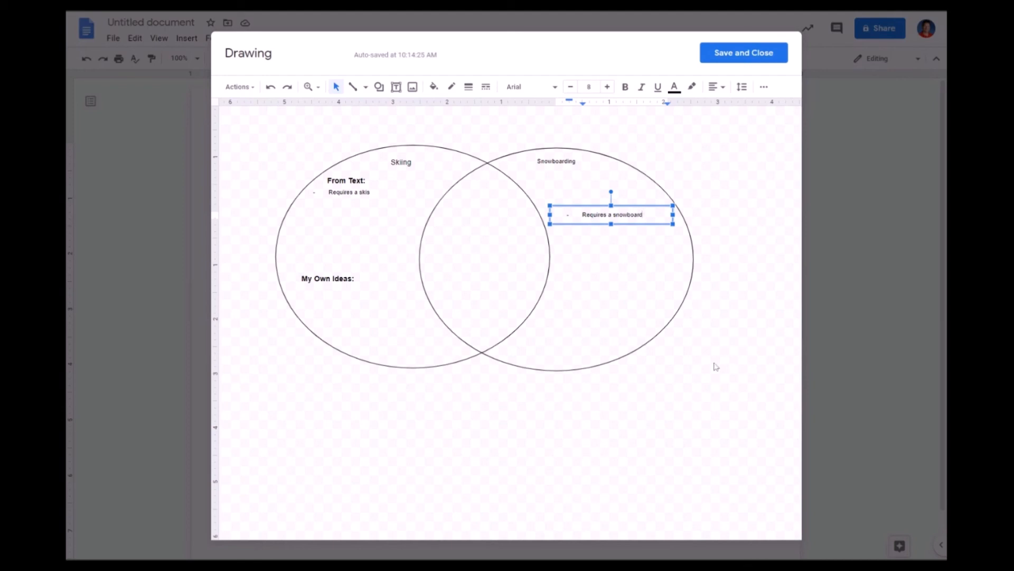
pyautogui.click(686, 374)
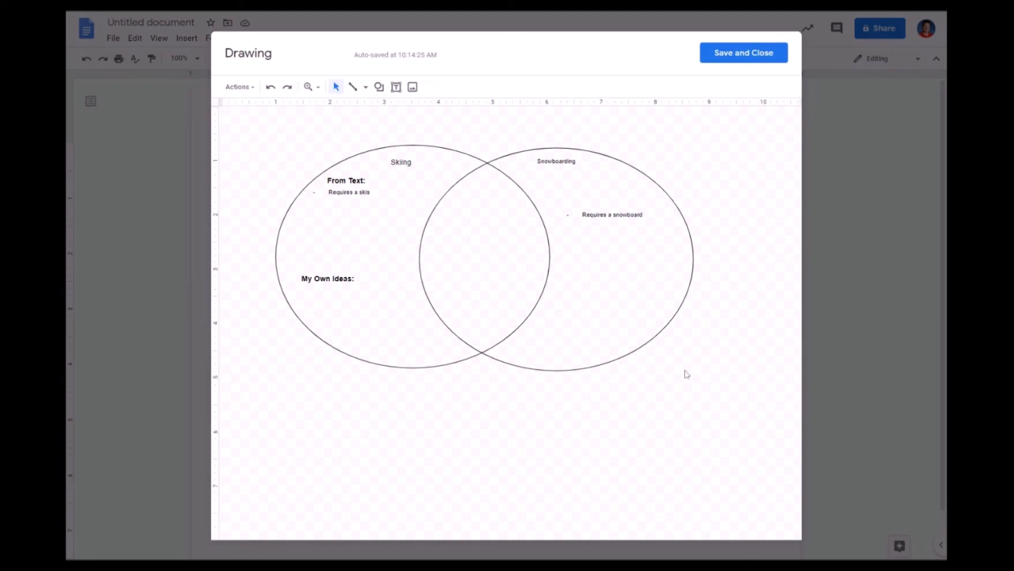
# Move the "Requires a snowboard" text box slightly up, roughly level with the "Requires a skis" bullet
pyautogui.click(608, 214)
pyautogui.moveTo(644, 205); pyautogui.dragTo(630, 187)
pyautogui.click(358, 184)
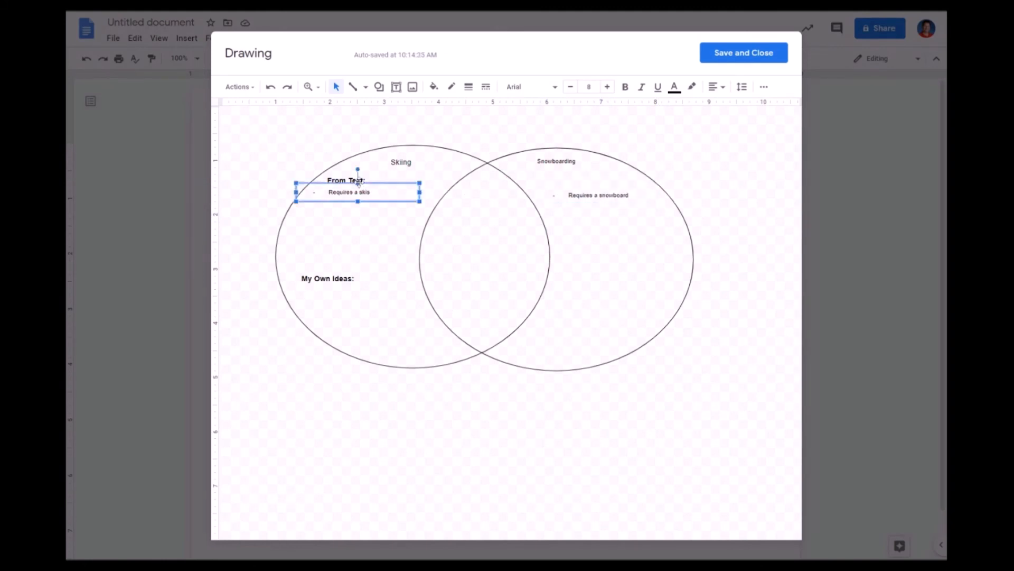
pyautogui.click(361, 181)
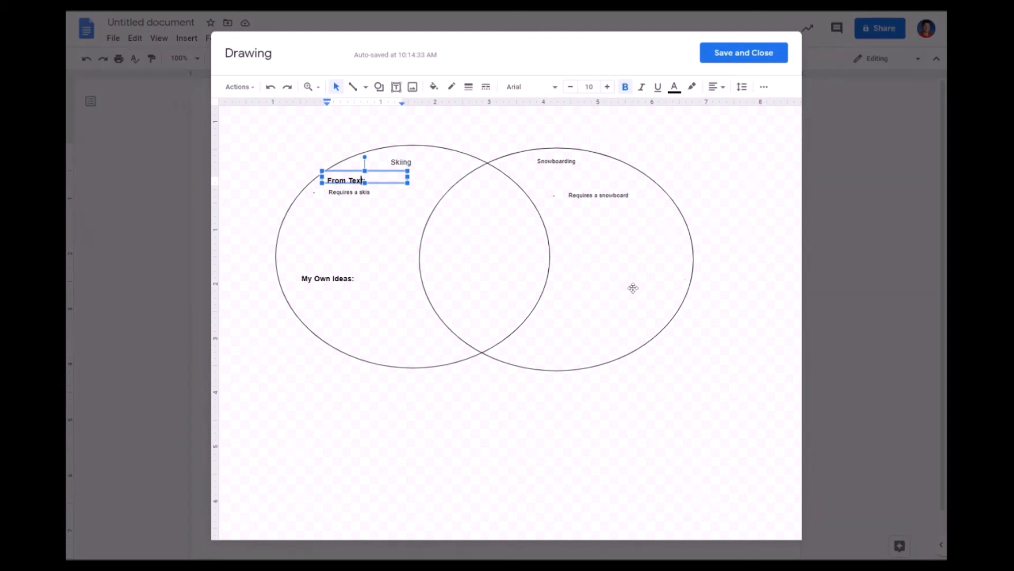
pyautogui.click(480, 194)
# Add a text box about 6 inches wide, starting in the overlap of the two ellipses, containing "Both"
pyautogui.click(397, 88)
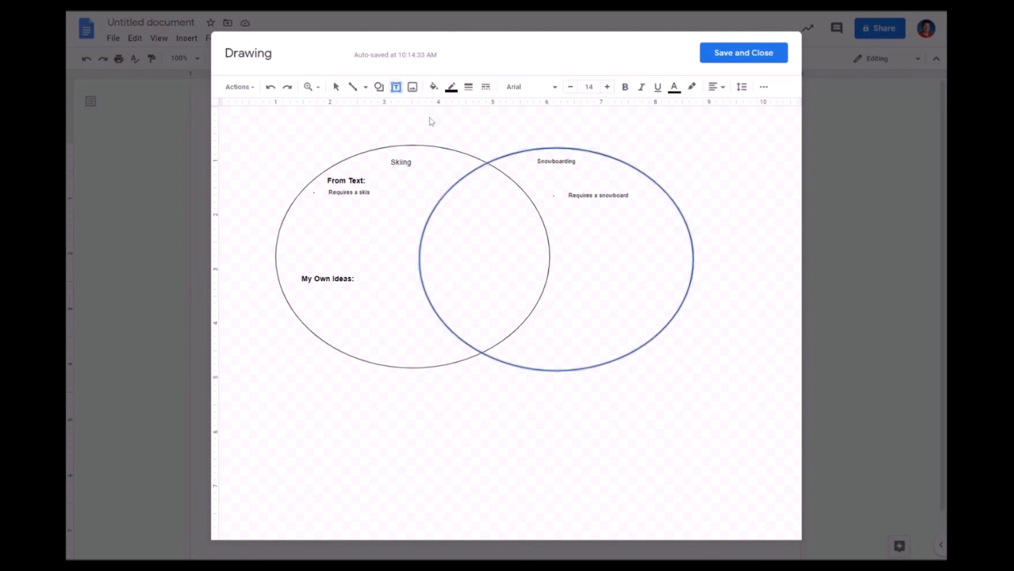
pyautogui.moveTo(463, 194); pyautogui.dragTo(795, 232)
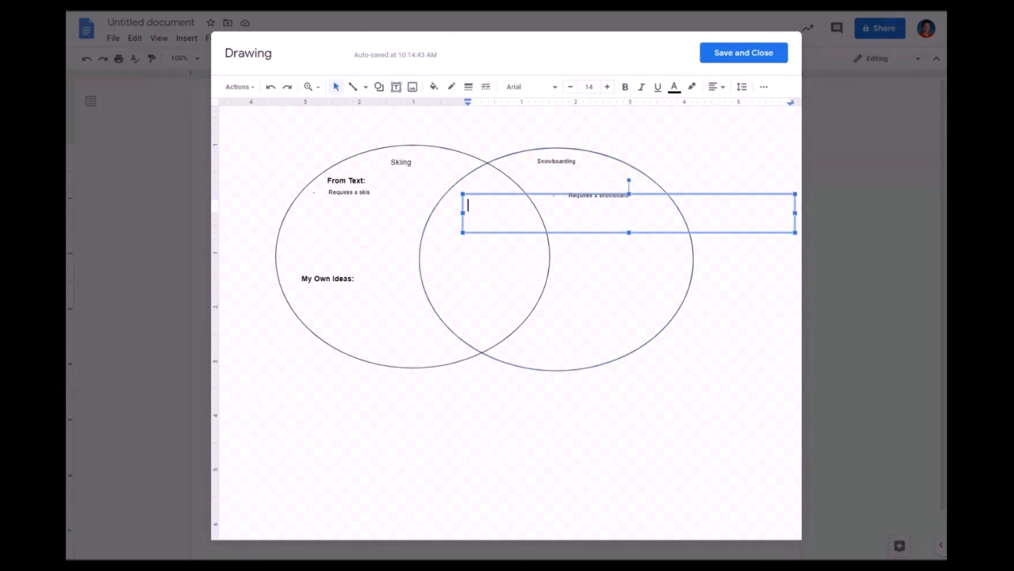
pyautogui.write('Both')
# Reduce the font size of the "Both" label to 8
pyautogui.hotkey('shift', 'Left')
pyautogui.hotkey('shift', 'Left')
pyautogui.hotkey('shift', 'Left')
pyautogui.hotkey('shift', 'Left')
pyautogui.click(570, 89)
pyautogui.click(571, 88)
pyautogui.click(571, 89)
pyautogui.click(571, 88)
# Move the "Both" text box slightly up so the label sits near the top of the ellipses' overlap, and deselect it
pyautogui.click(529, 193)
pyautogui.moveTo(529, 193); pyautogui.dragTo(536, 181)
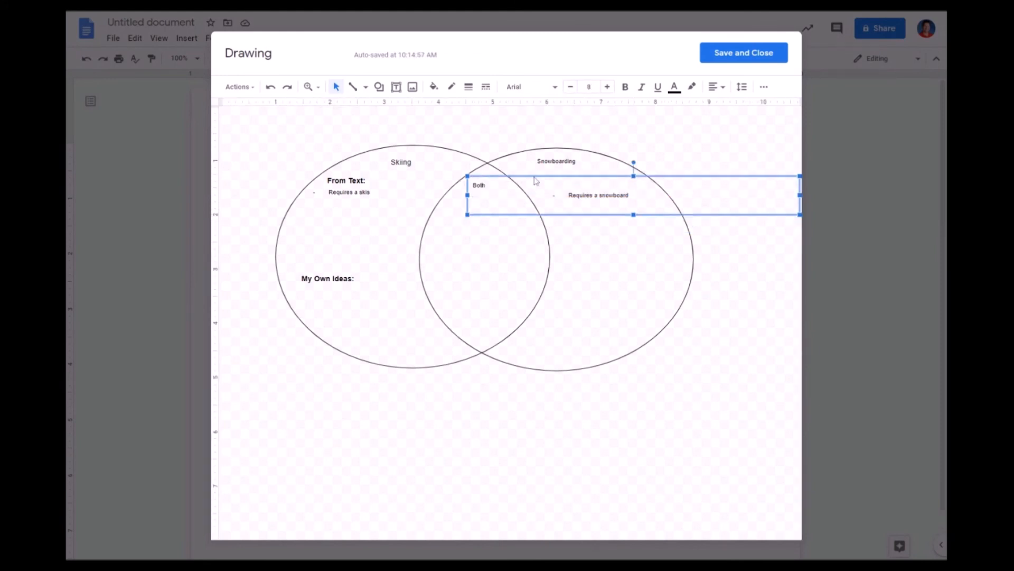
pyautogui.click(558, 403)
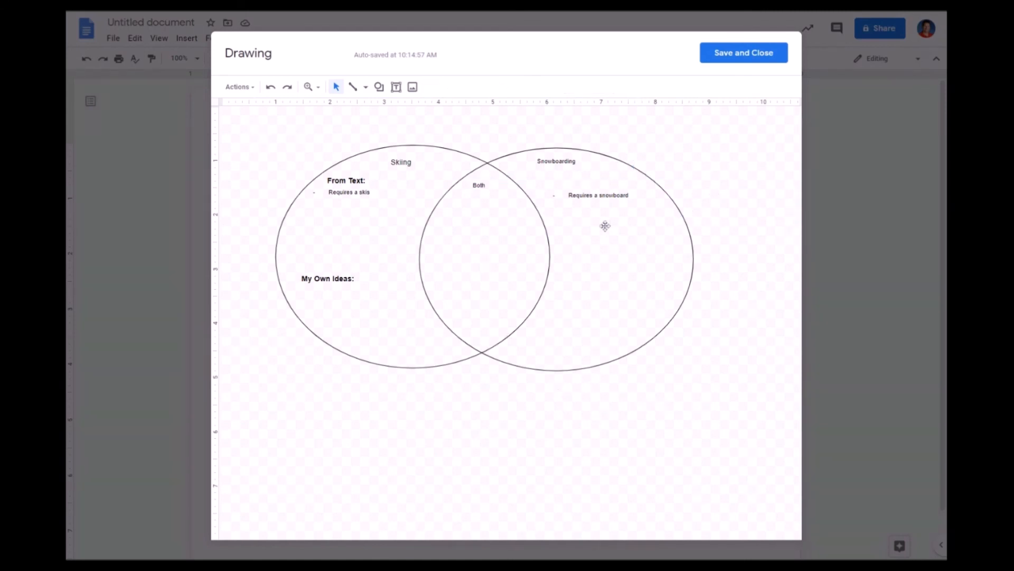
# Save and close the drawing, and enlarge it in the document to about 12 inches wide
pyautogui.click(752, 51)
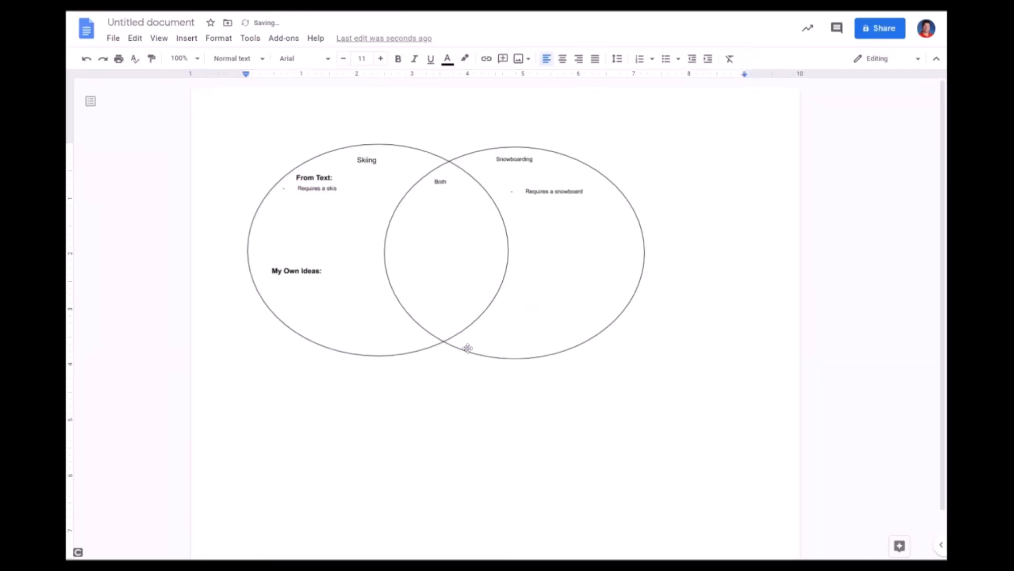
pyautogui.click(579, 238)
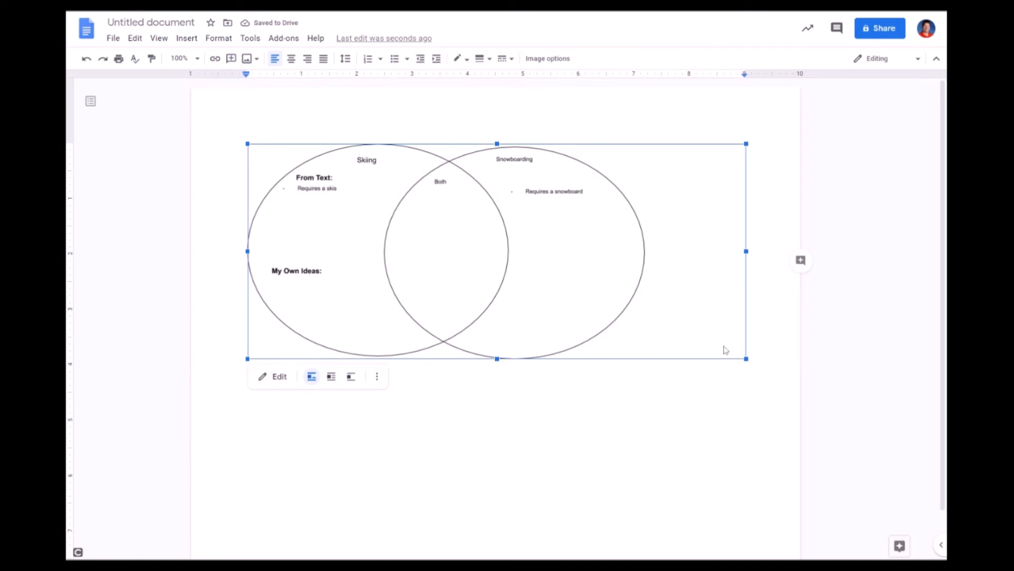
pyautogui.moveTo(748, 363)
pyautogui.mouseDown()
pyautogui.moveTo(788, 392)
pyautogui.moveTo(871, 412)
pyautogui.moveTo(926, 443)
pyautogui.mouseUp()
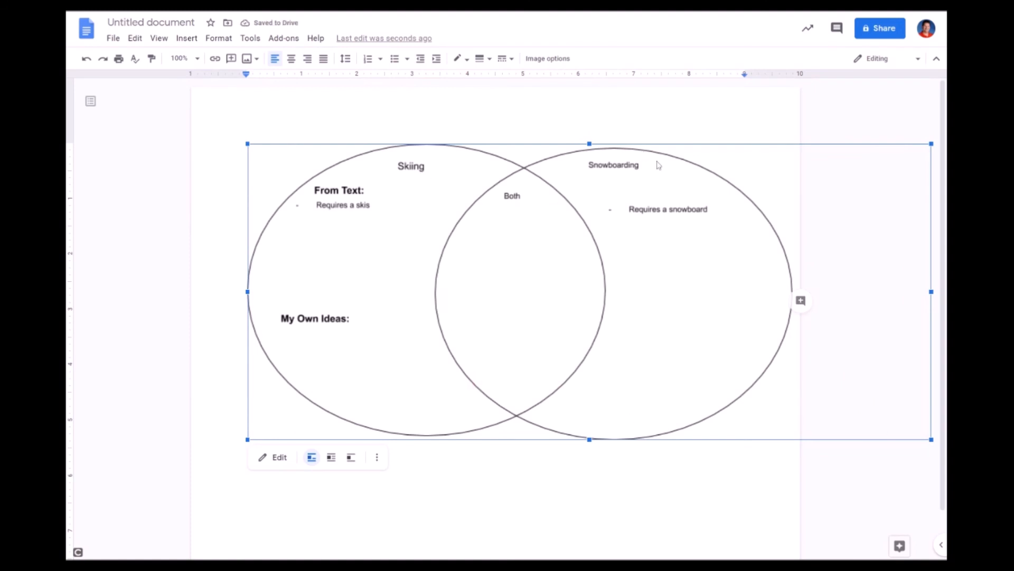
pyautogui.click(631, 475)
pyautogui.click(147, 287)
pyautogui.click(211, 248)
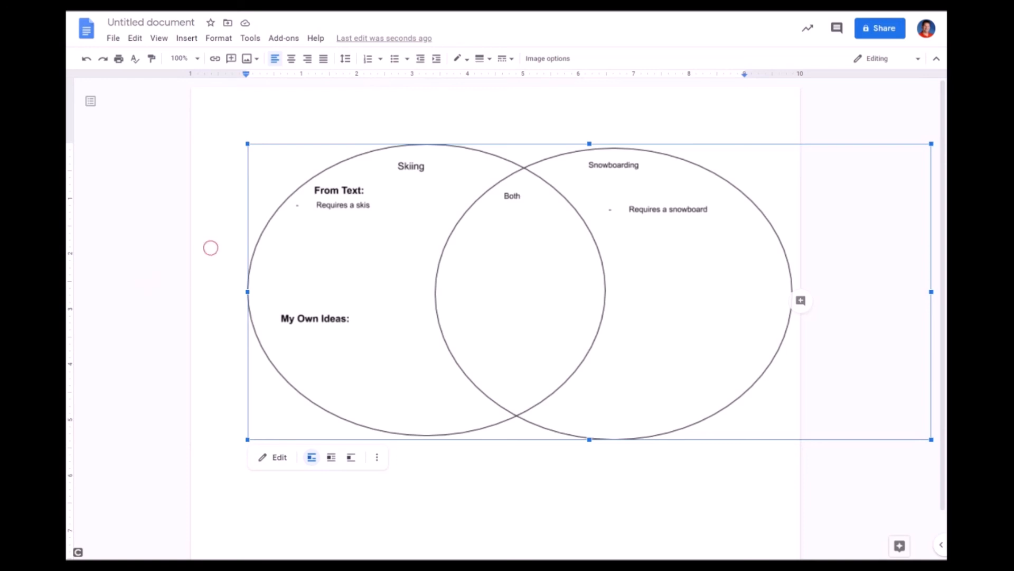